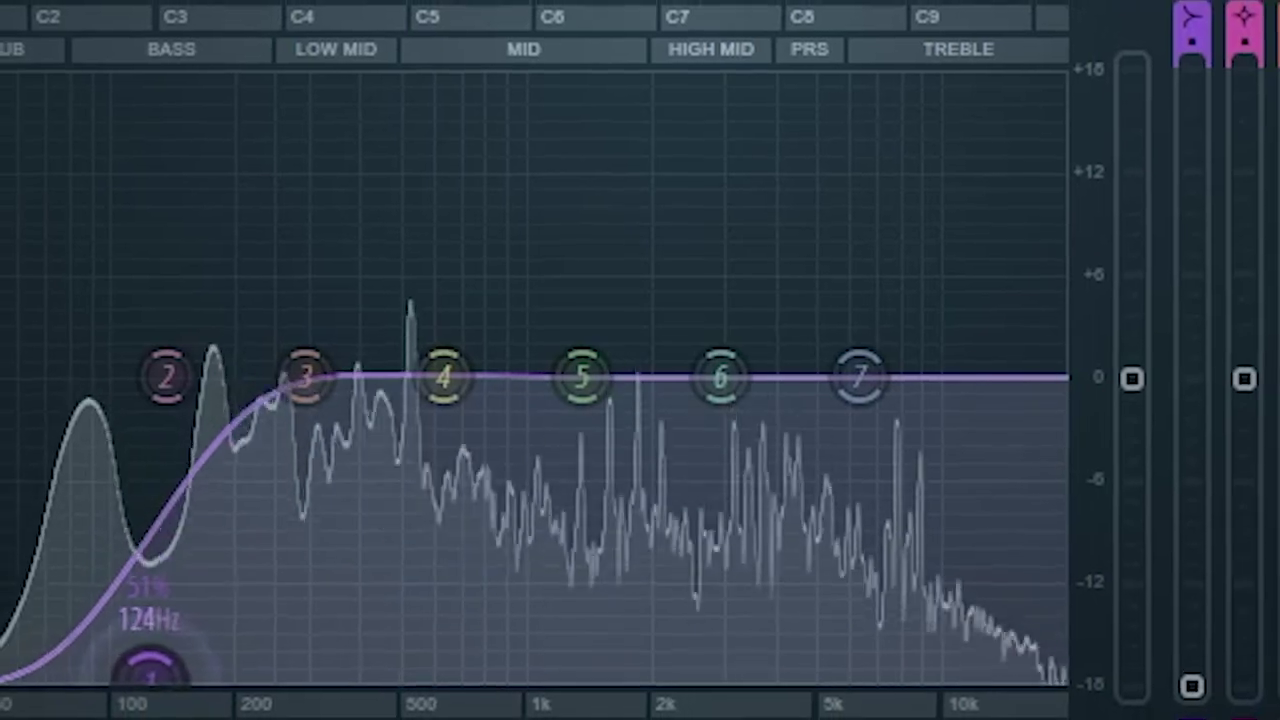
- Shape the sample's EQ: raise the low-cut frequency, lower high-shelf band 7 to about 5876 Hz, and boost band 6 slightly
left_click_drag(151, 680, 256, 637)
left_click_drag(840, 376, 824, 407)
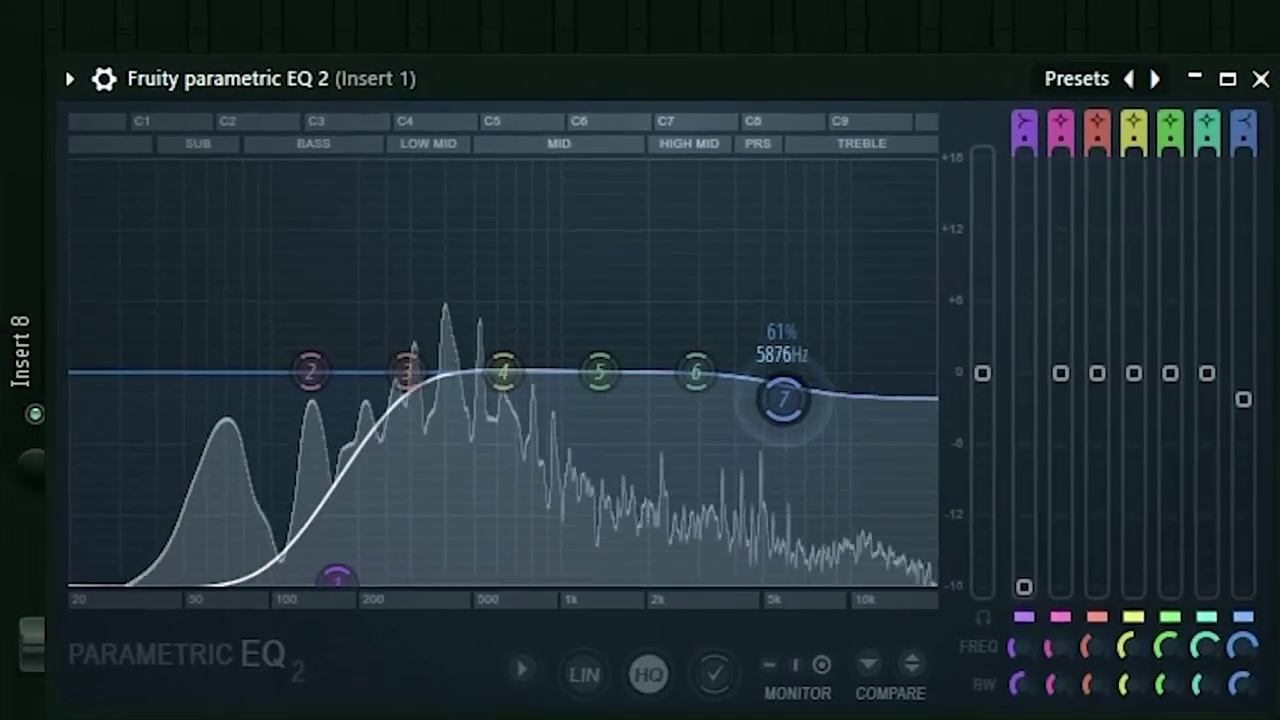
left_click_drag(697, 373, 688, 345)
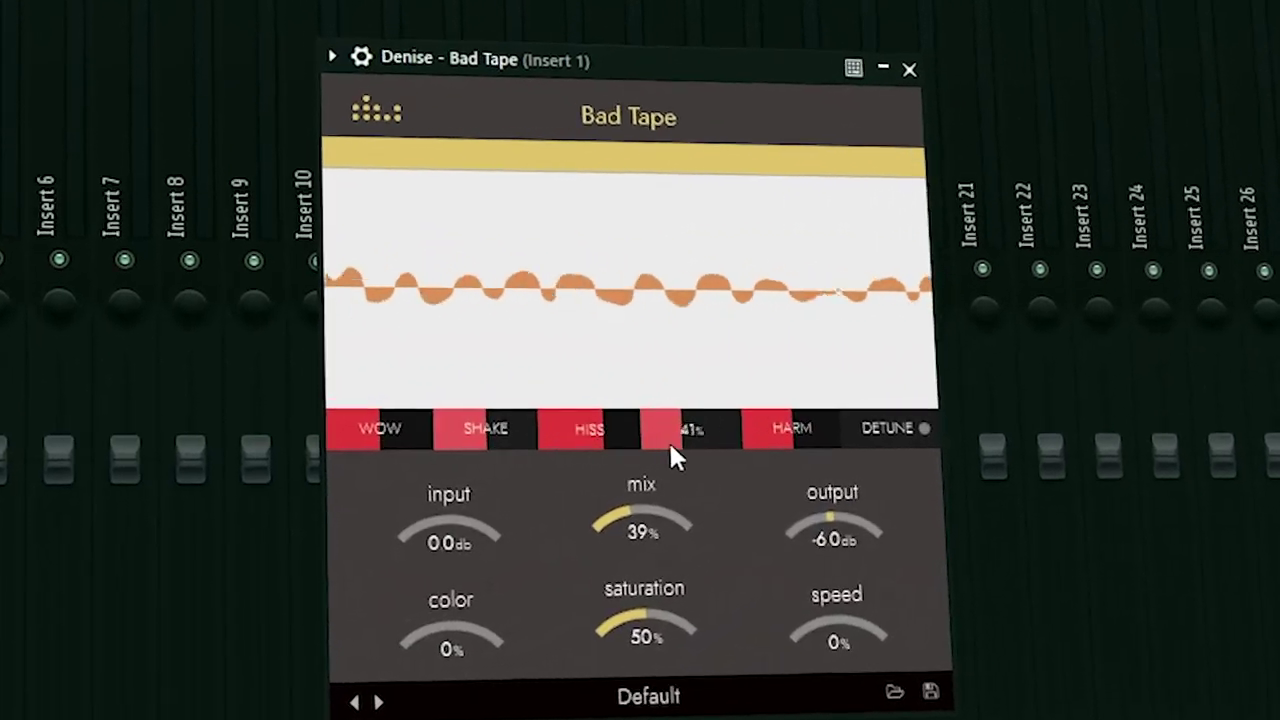
- Lower the Bad Tape amount between Hiss and Harm, and reduce the mix in ValhallaDelay
mouse_move(669, 440)
left_mouse_down()
mouse_move(638, 440)
mouse_move(652, 445)
left_mouse_up()
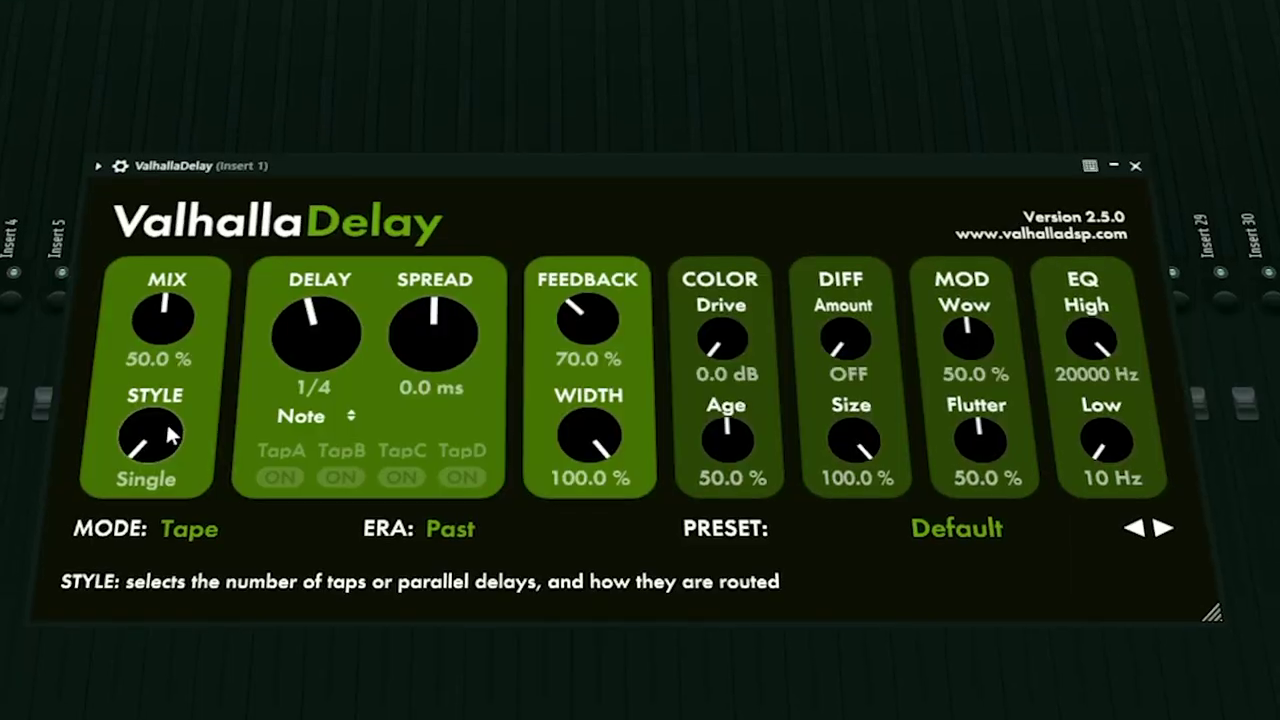
left_click_drag(162, 316, 151, 374)
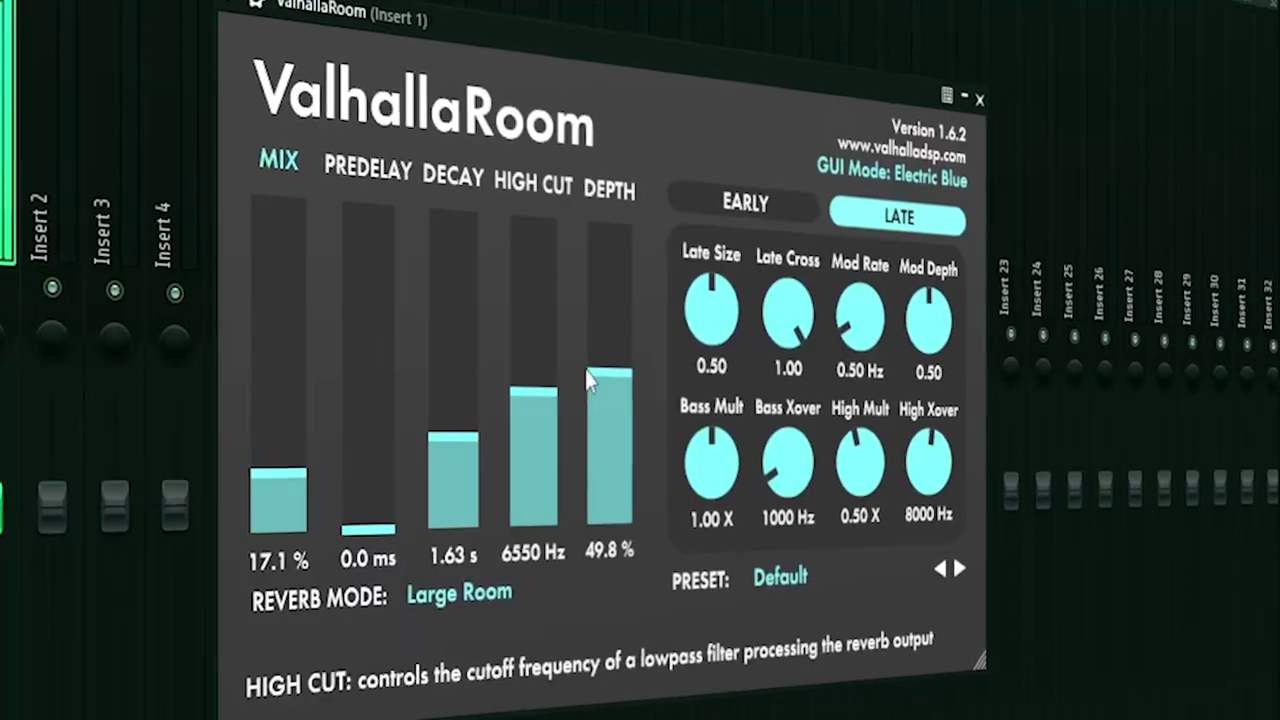
- Lower the ValhallaRoom depth to 21.7 % and choose the Medium Room reverb mode
left_click_drag(591, 374, 605, 455)
left_click(465, 592)
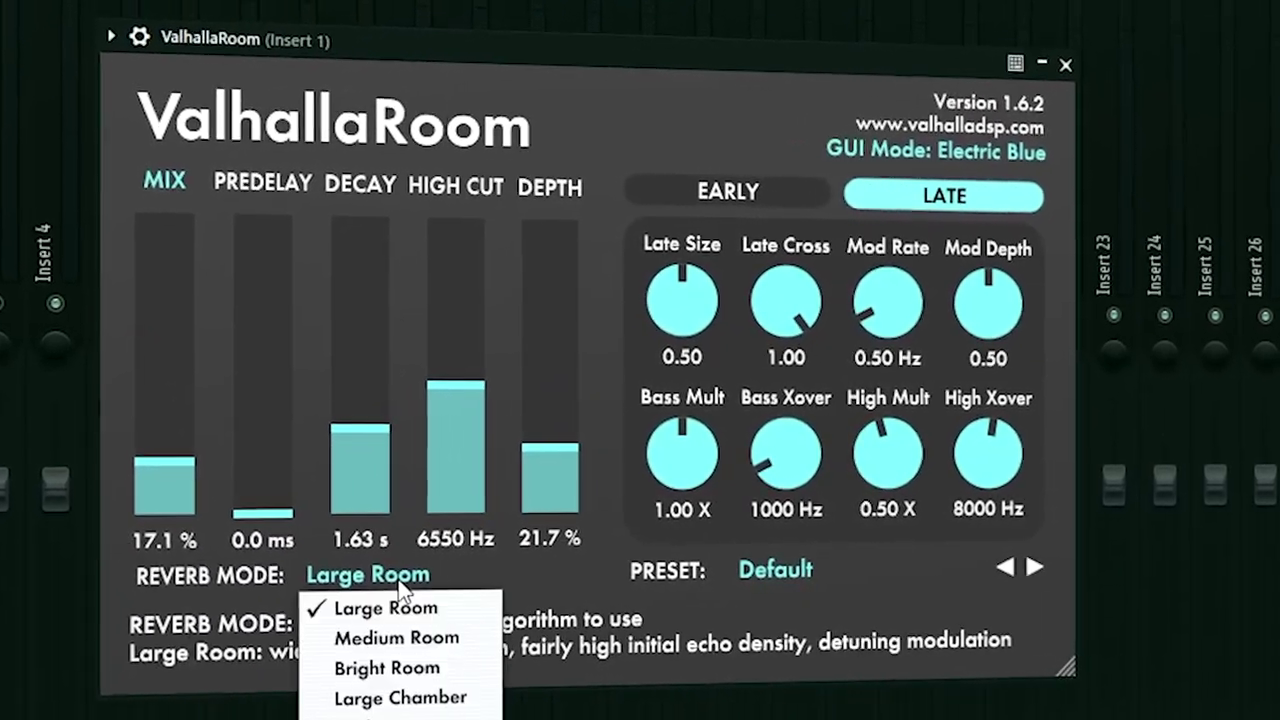
left_click(388, 634)
left_click(405, 572)
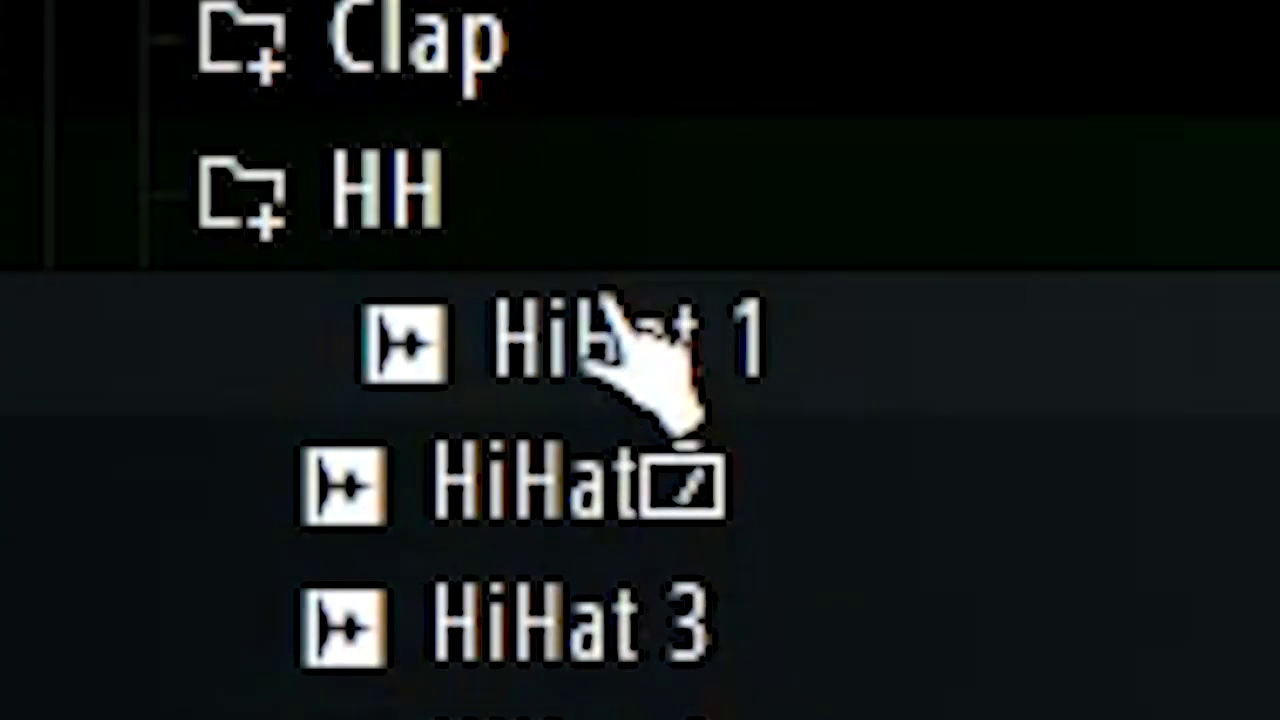
- Load the HiHat 1 sample and duplicate its two C5 notes with alternating high and low velocity across the first bar
left_click_drag(602, 296, 620, 326)
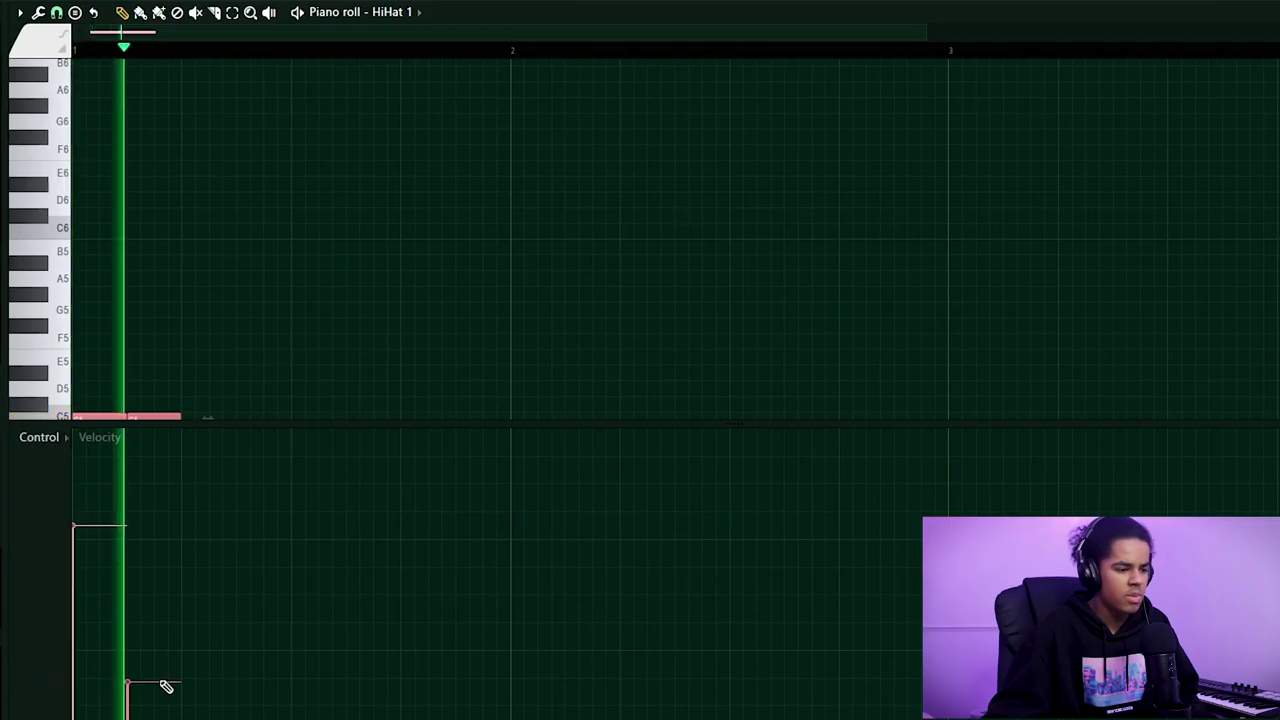
key("ctrl+b")
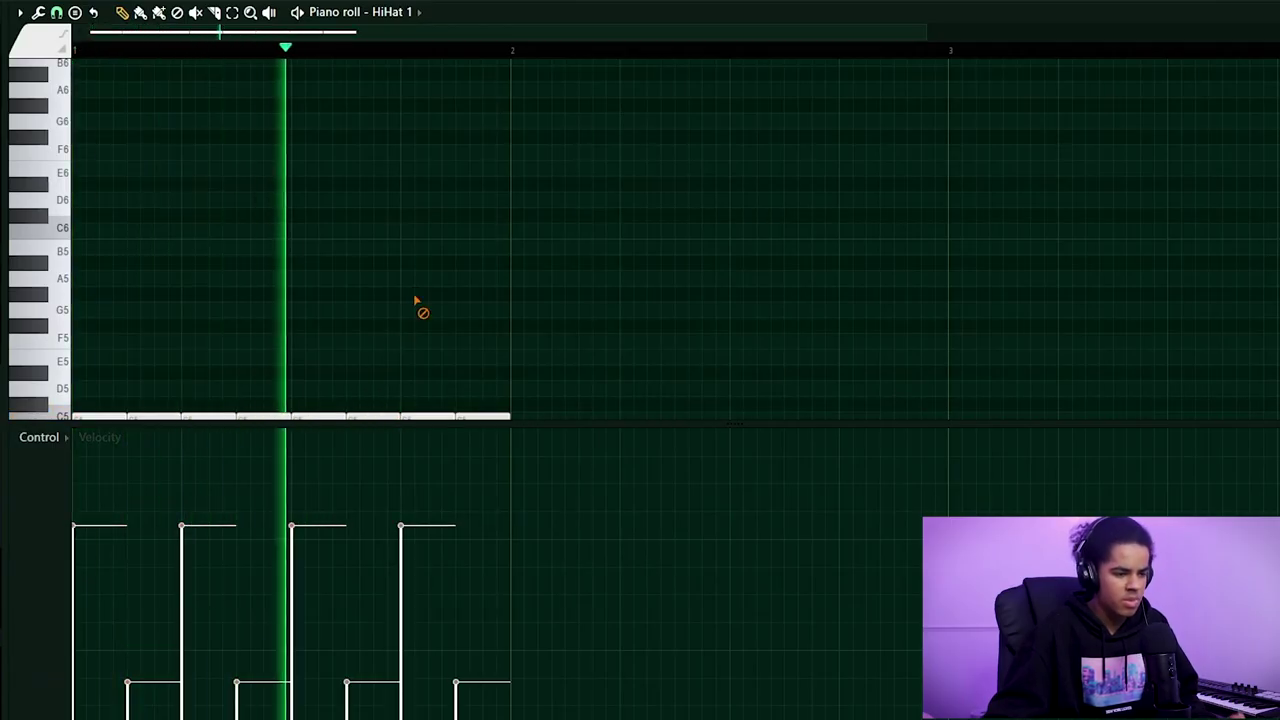
scroll(450, 57, "down", 2)
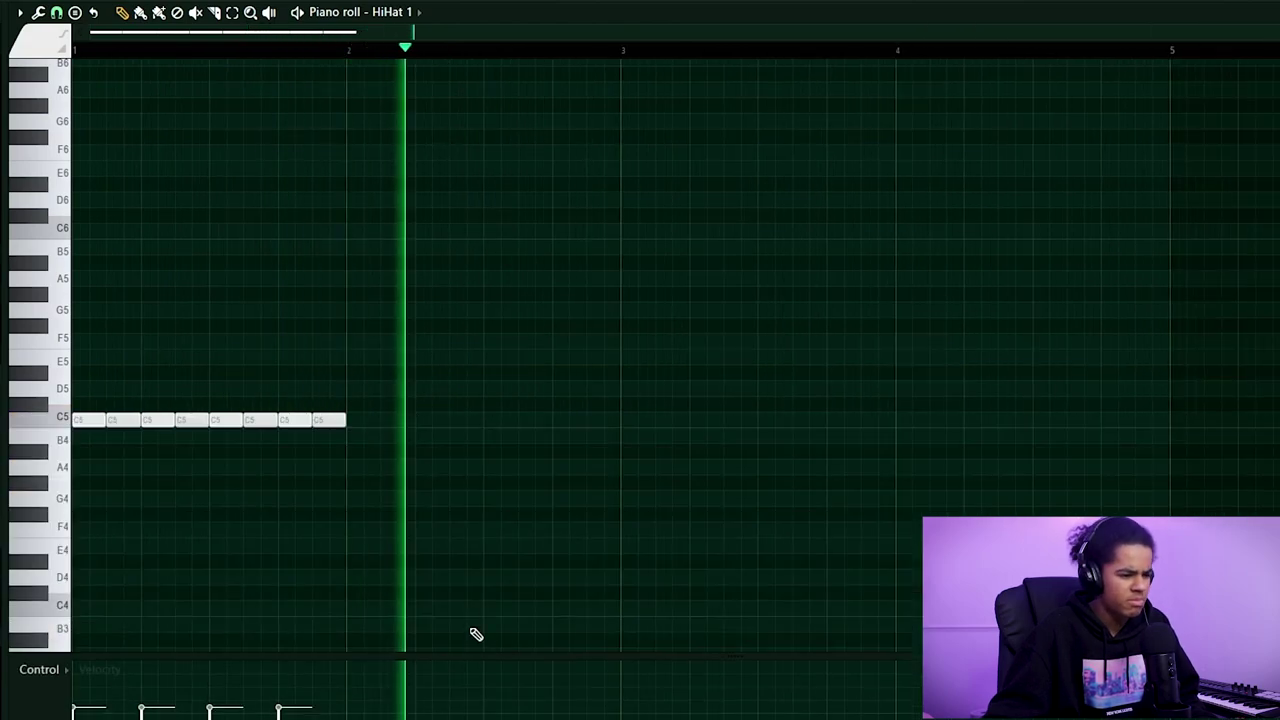
scroll(470, 170, "down", 2)
scroll(475, 182, "down", 2)
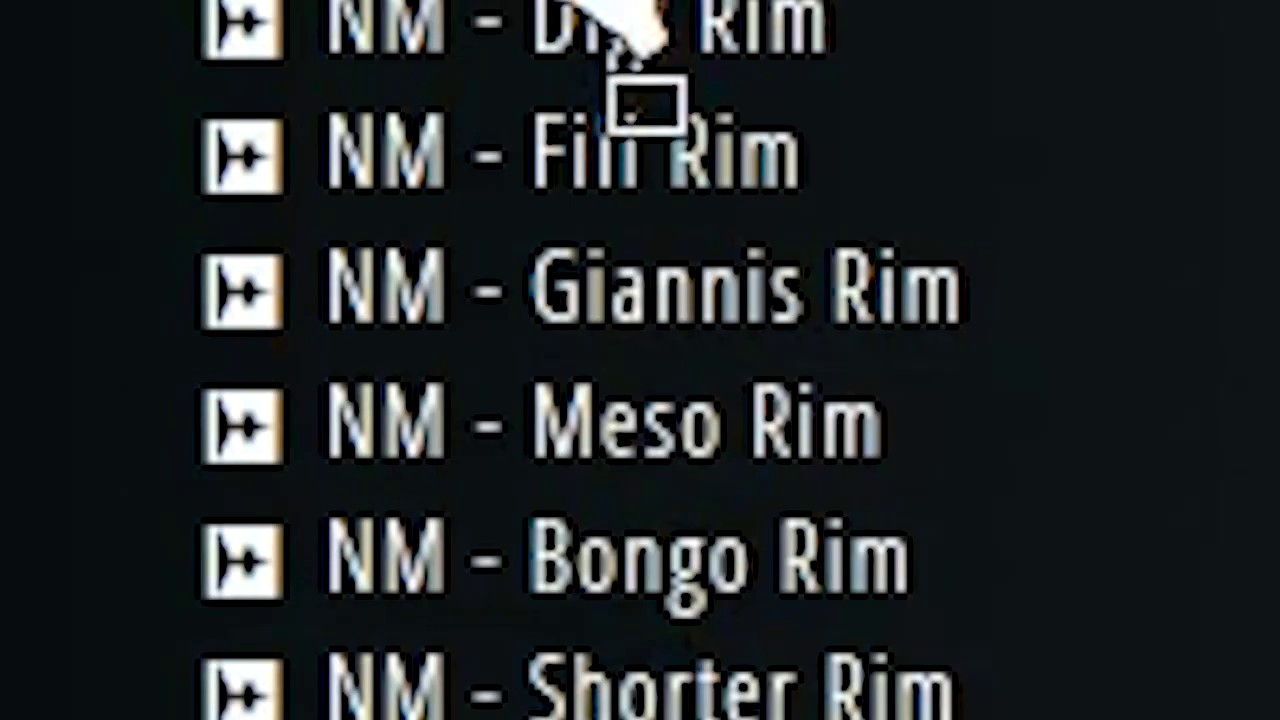
- Load the NM - Giannis Rim sample into the channel rack
left_click_drag(75, 280, 445, 346)
left_click_drag(615, 300, 620, 305)
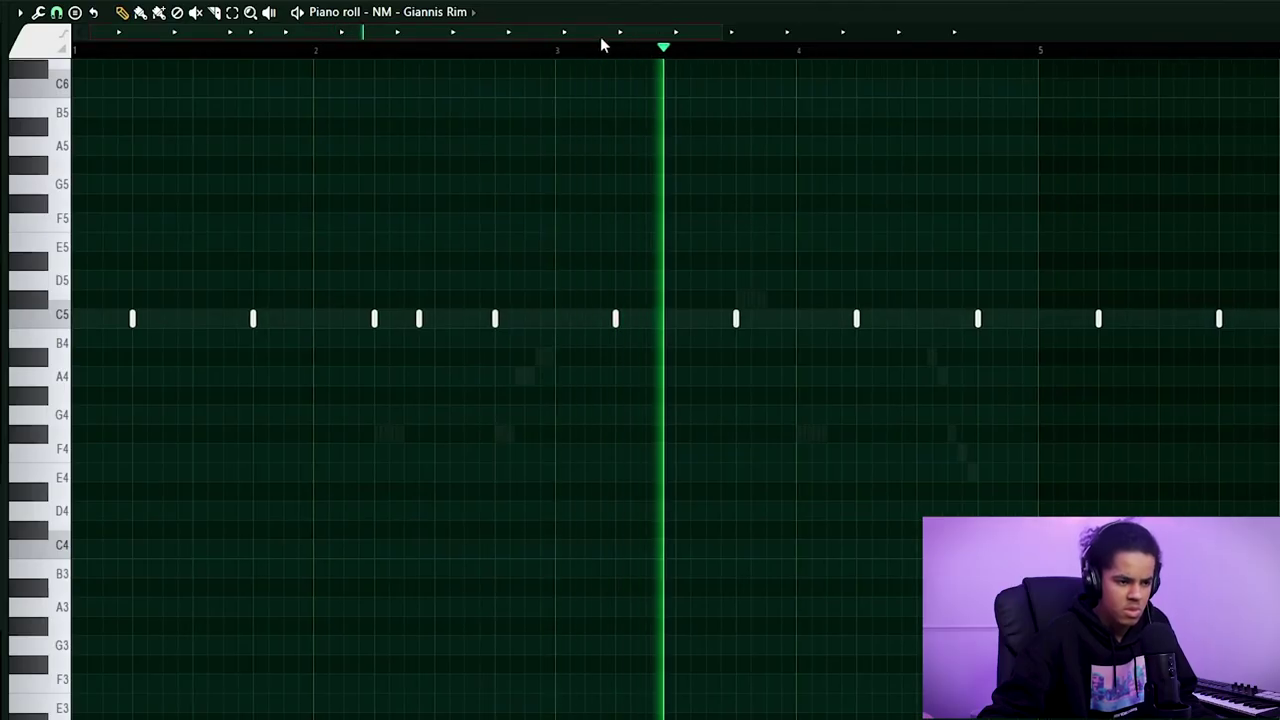
- Add an extra C5 rim hit late in bar 6, shortly before bar 7, and replay that section
left_click_drag(601, 38, 695, 50)
scroll(700, 74, "up", 3)
scroll(700, 74, "down", 5)
scroll(754, 50, "up", 3)
scroll(729, 254, "up", 3)
scroll(834, 56, "down", 4)
scroll(825, 63, "down", 4)
scroll(826, 56, "down", 2)
scroll(789, 240, "up", 5)
scroll(706, 64, "up", 5)
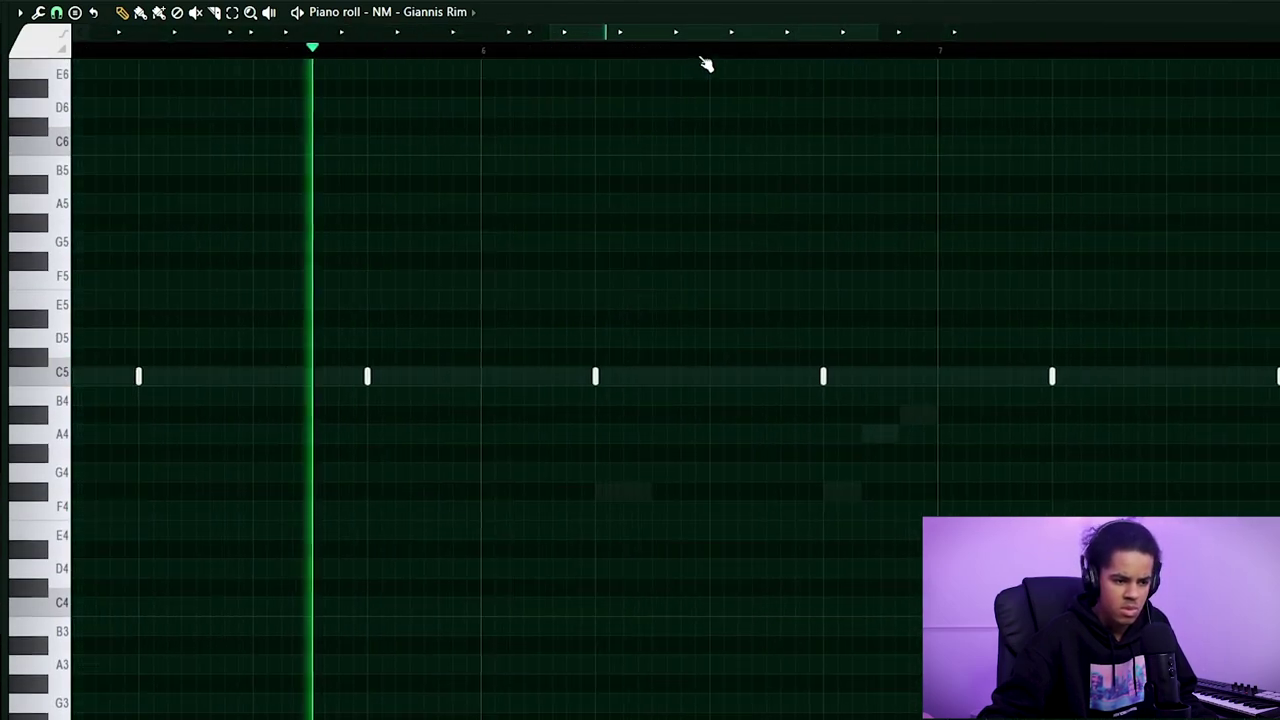
left_click_drag(600, 37, 643, 170)
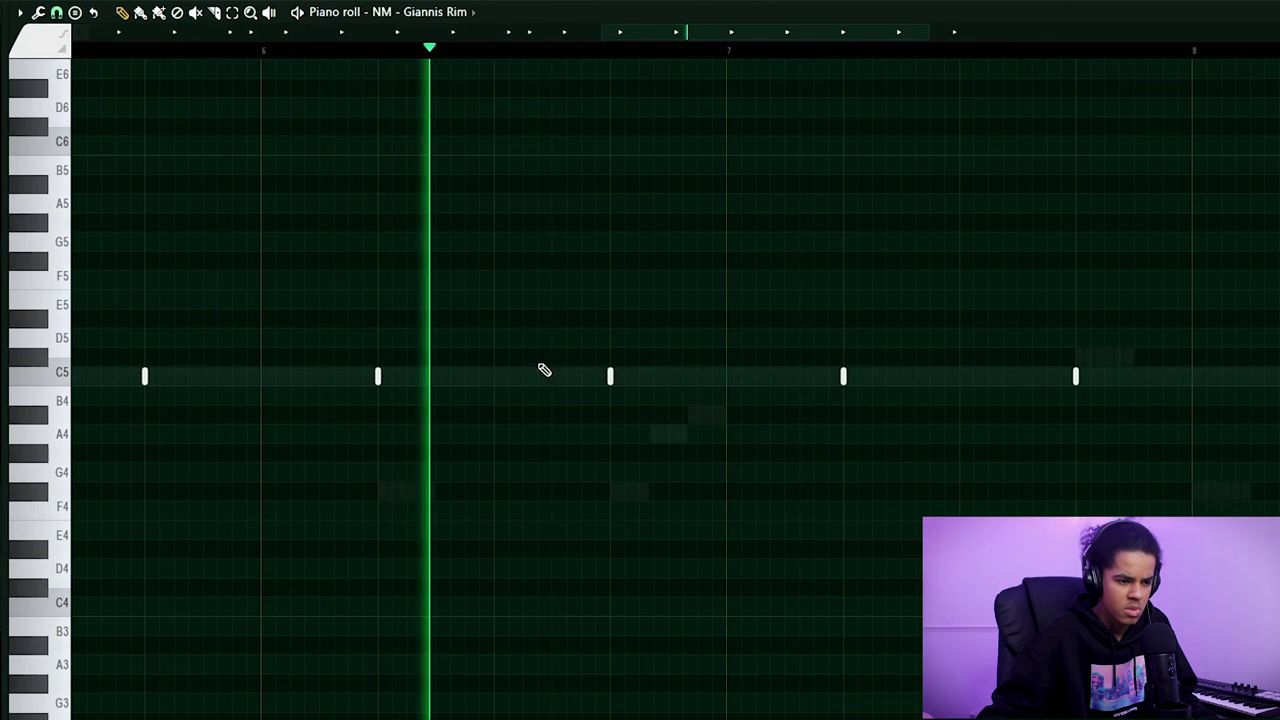
left_click(699, 380)
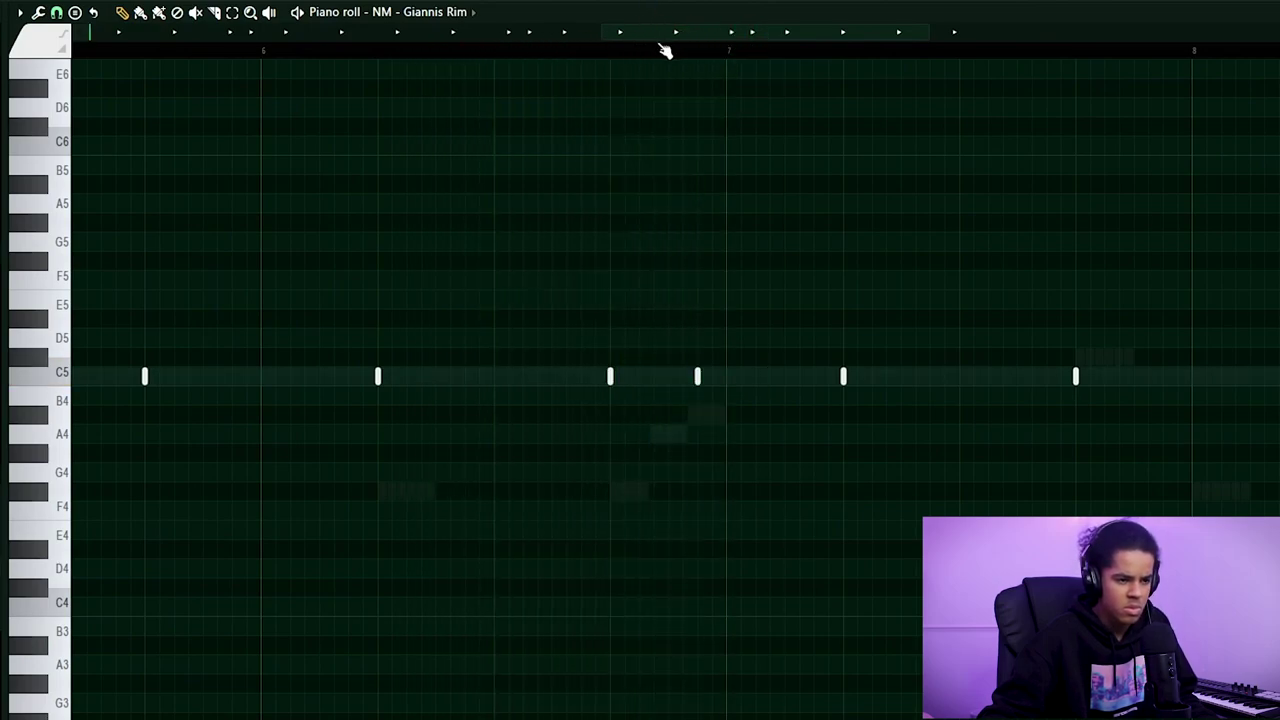
left_click(550, 47)
- Enlarge the velocity lane and lower the velocities of the extra rim hits late in bars 2, 4 and 6
left_click_drag(771, 712, 771, 477)
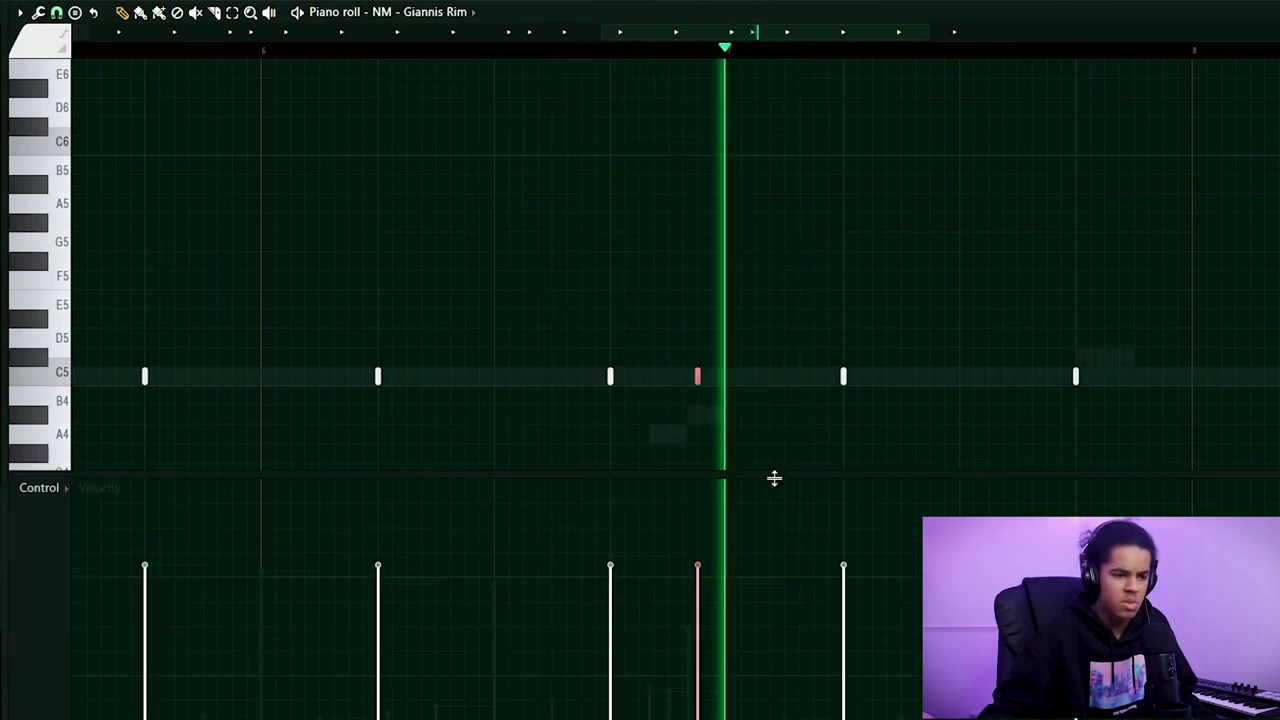
scroll(586, 43, "down", 5)
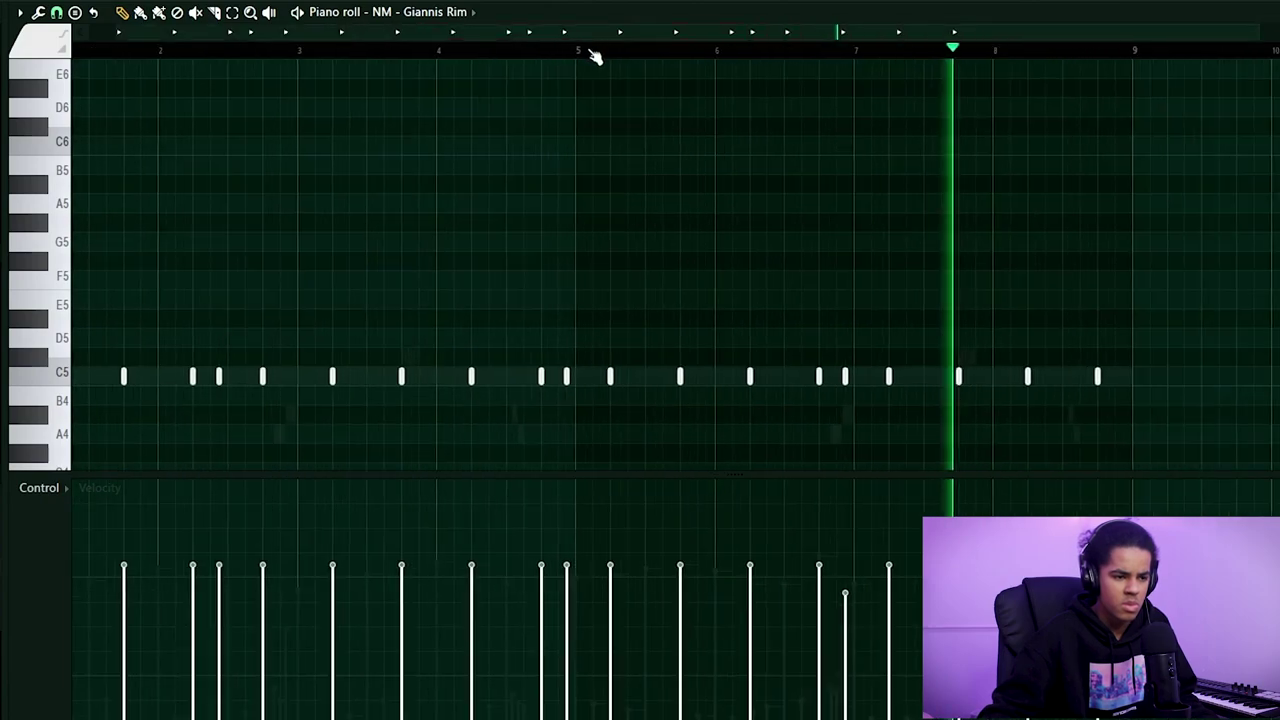
left_click_drag(1030, 300, 34, 514)
left_click(237, 624)
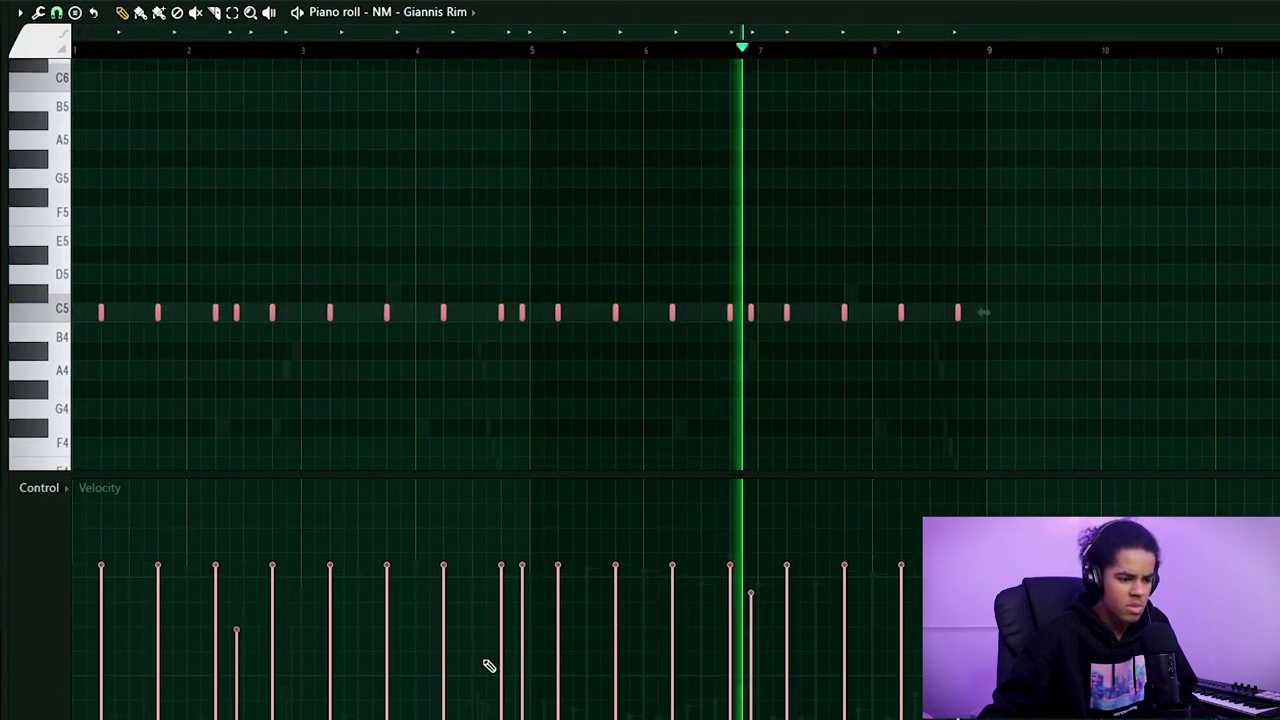
key("ctrl+d")
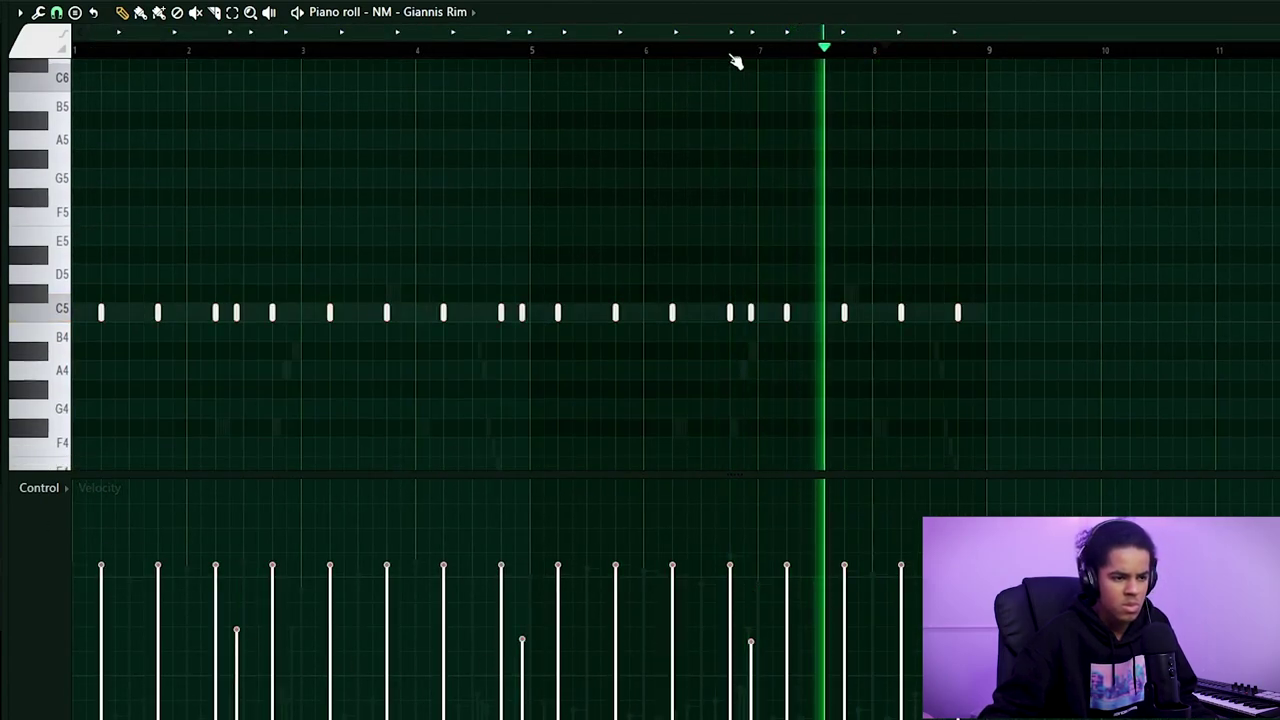
- Play back the rim pattern around bar 7 with the velocity lane collapsed
left_click(731, 54)
scroll(737, 54, "up", 3)
key("space")
left_click_drag(693, 473, 693, 718)
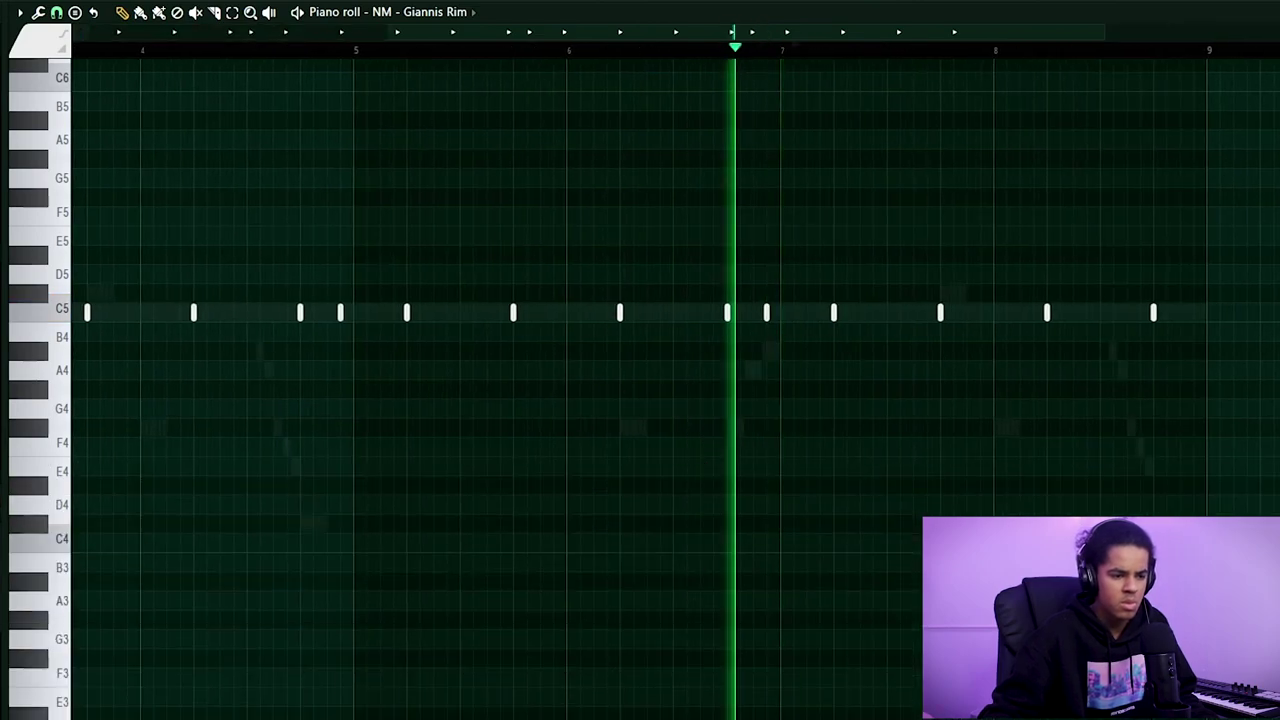
left_click_drag(777, 40, 907, 40)
scroll(907, 40, "up", 3)
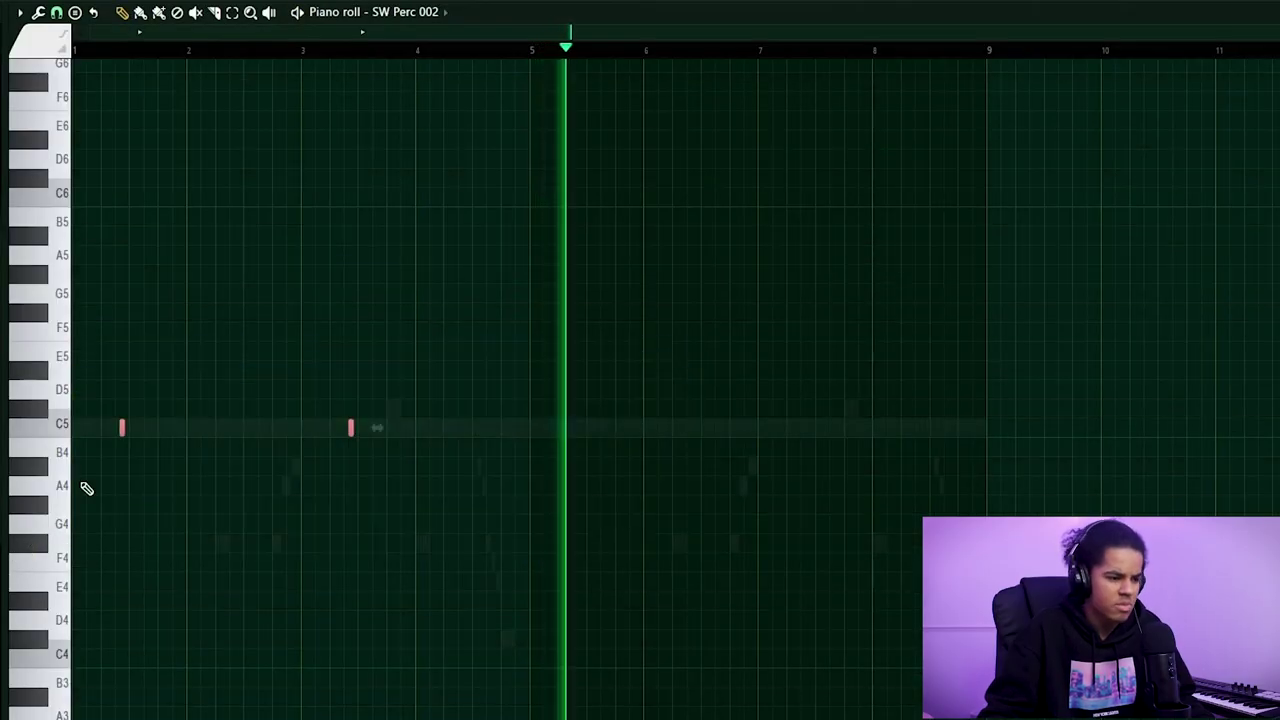
- Copy the two C5 hits of SW Perc 002 into bars 5 and 7 and deselect them
left_click_drag(123, 430, 582, 482, "shift")
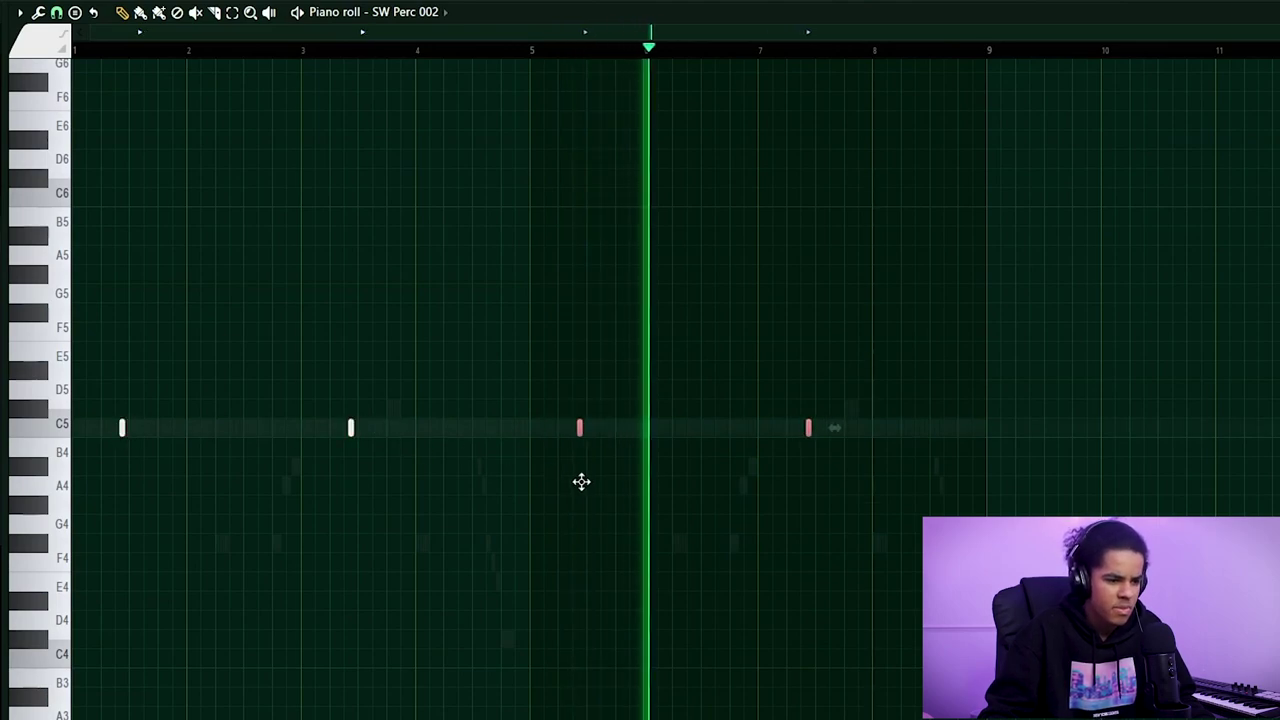
key("ctrl+d")
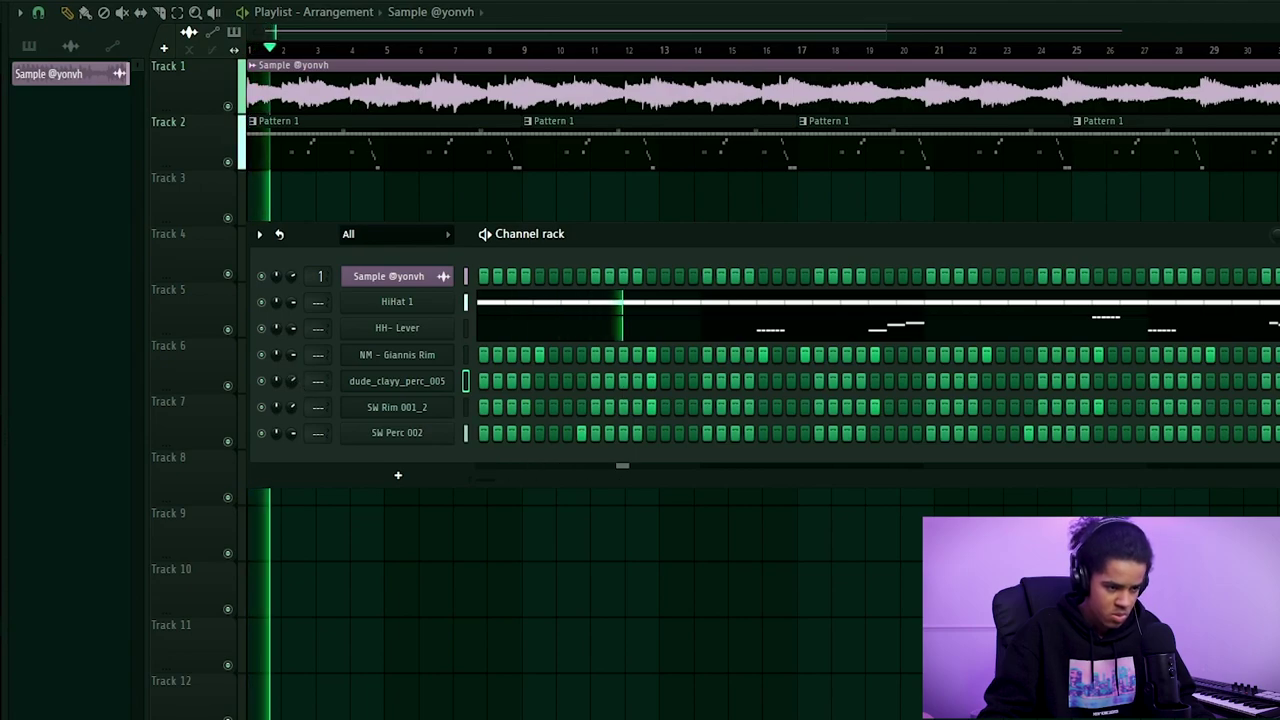
- Open dude_clayy_perc_005 in the piano roll and copy its bar 1 hit to the same beat in bars 4, 5 and 8
right_click(386, 392)
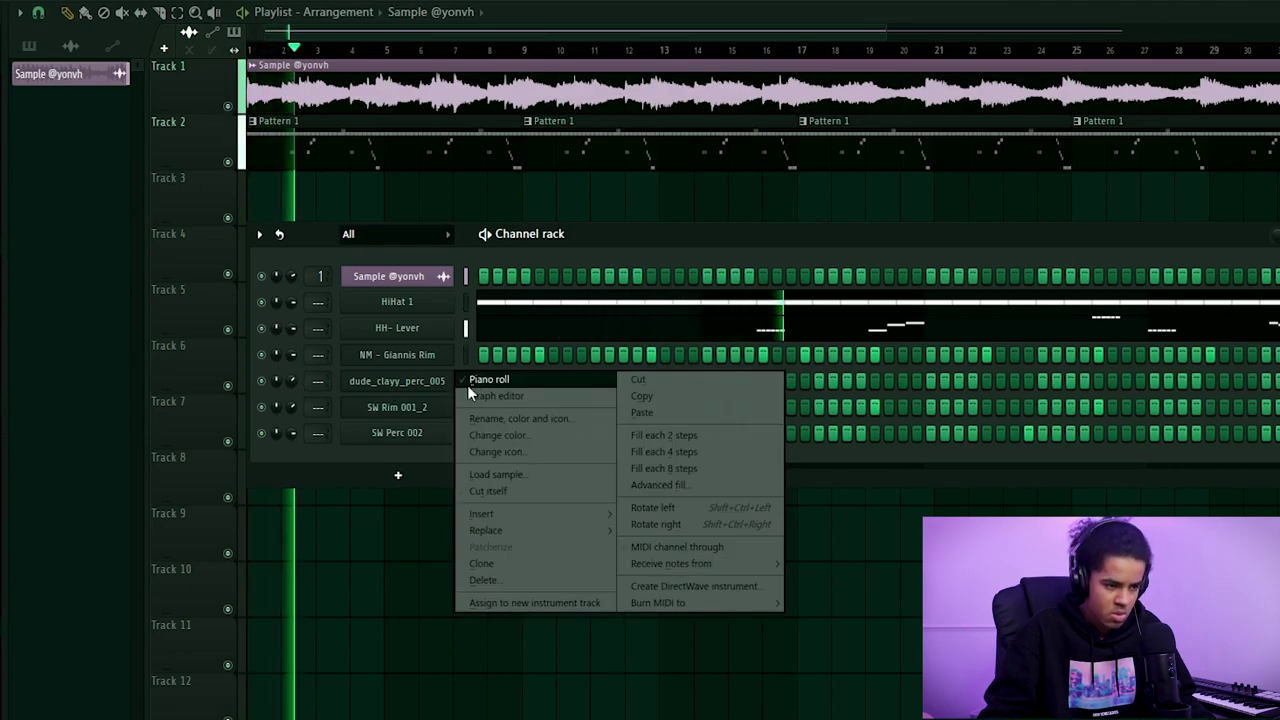
left_click(475, 394)
left_click_drag(159, 434, 503, 466)
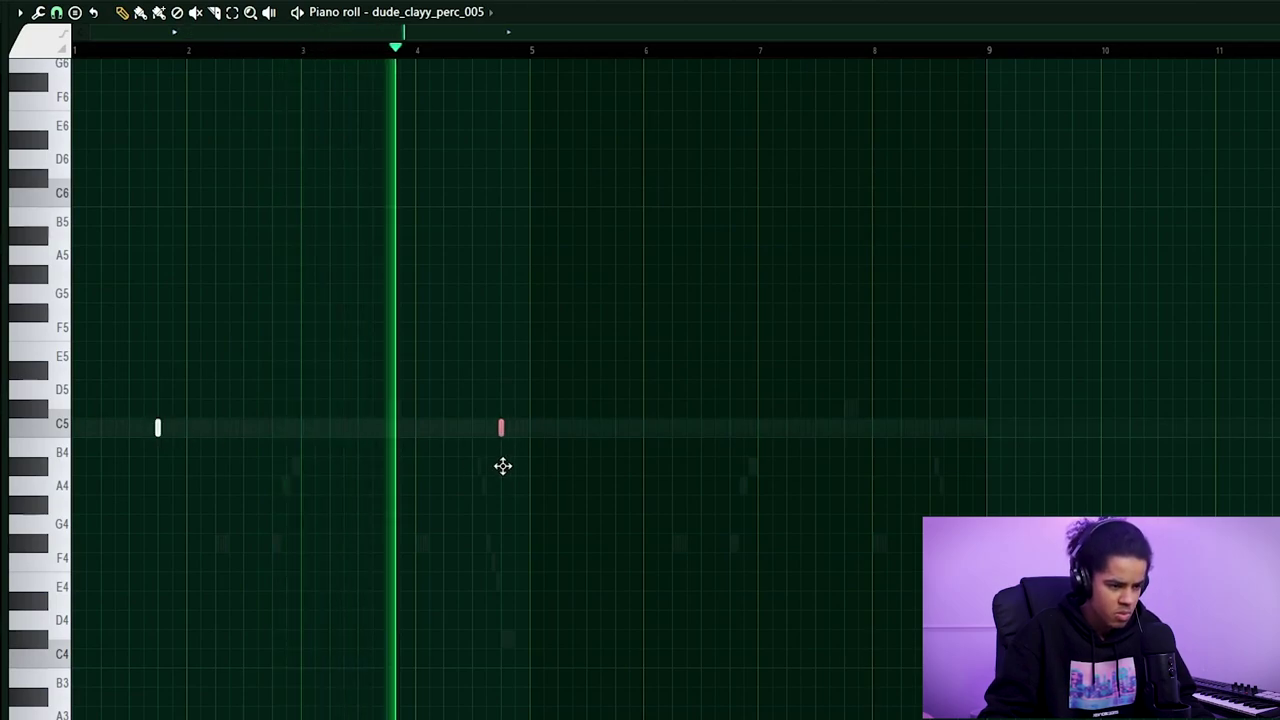
left_click_drag(157, 435, 614, 483, "shift")
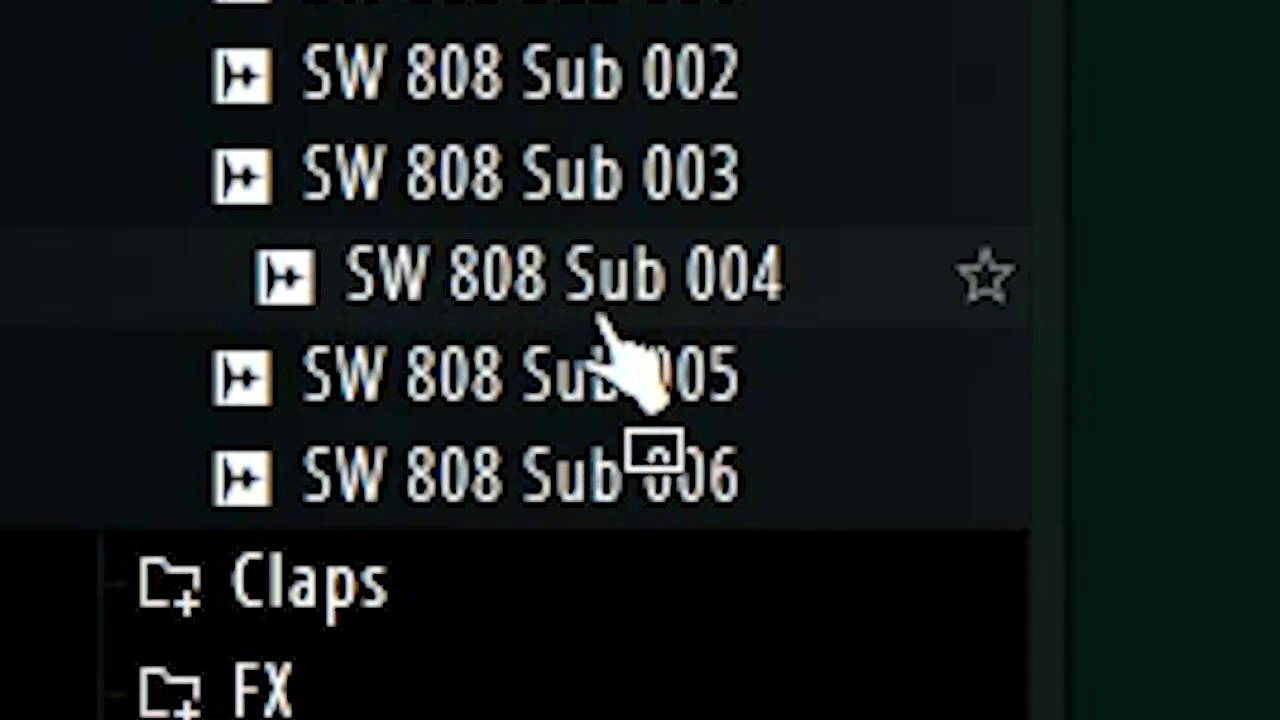
- Load the SW 808 Sub 004 sample and add an F5 note late in bar 1 and a C#5 note starting bar 2
left_click_drag(620, 340, 1200, 90)
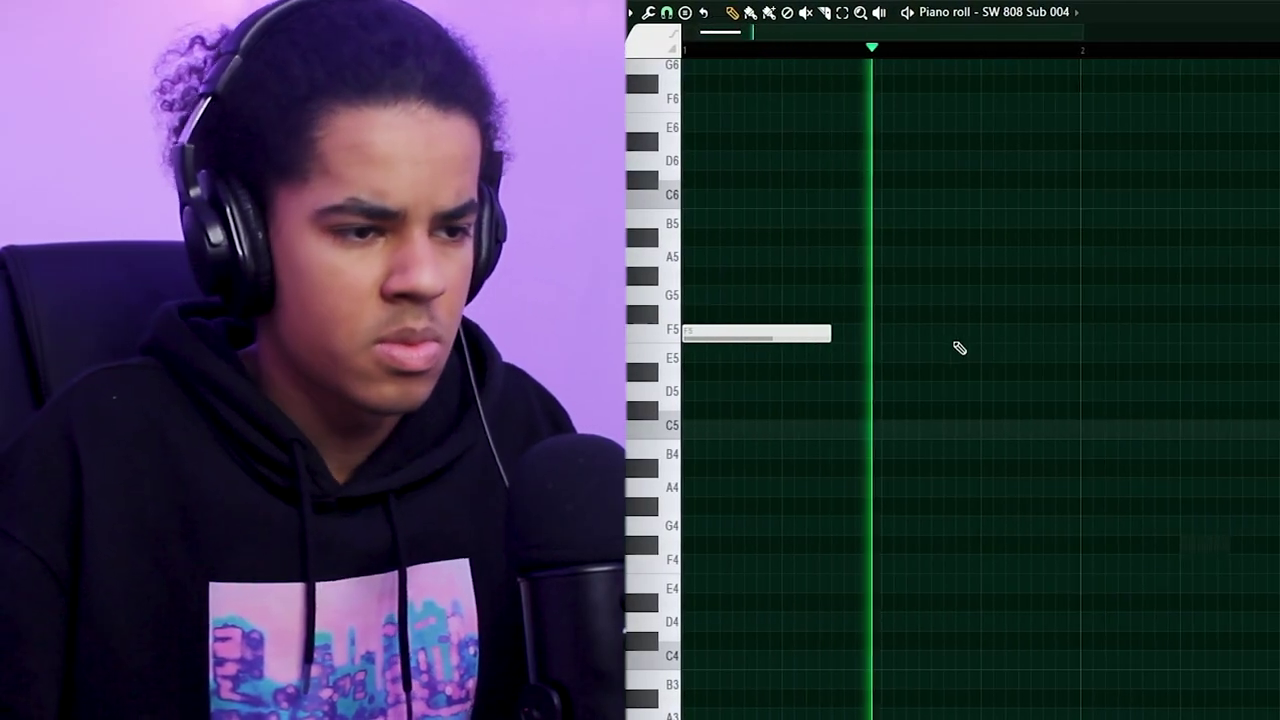
left_click(960, 333)
left_click(1085, 392)
left_click_drag(1058, 394, 1058, 413)
left_click(1057, 52)
key("space")
scroll(1057, 52, "down", 2)
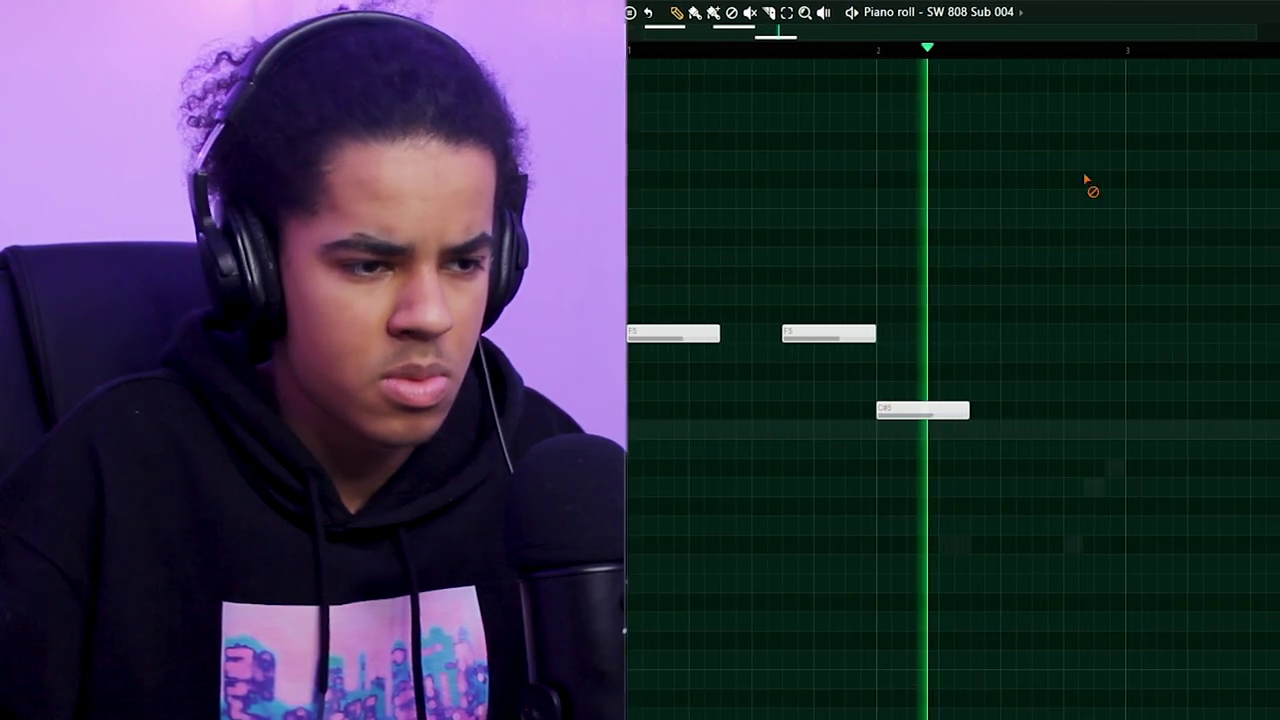
- Add a C5 note in the second half of bar 2 to the 808 line and play it back
key("space")
key("space")
left_click(1009, 432)
left_click_drag(983, 434, 975, 434)
key("space")
left_click(893, 50)
key("space")
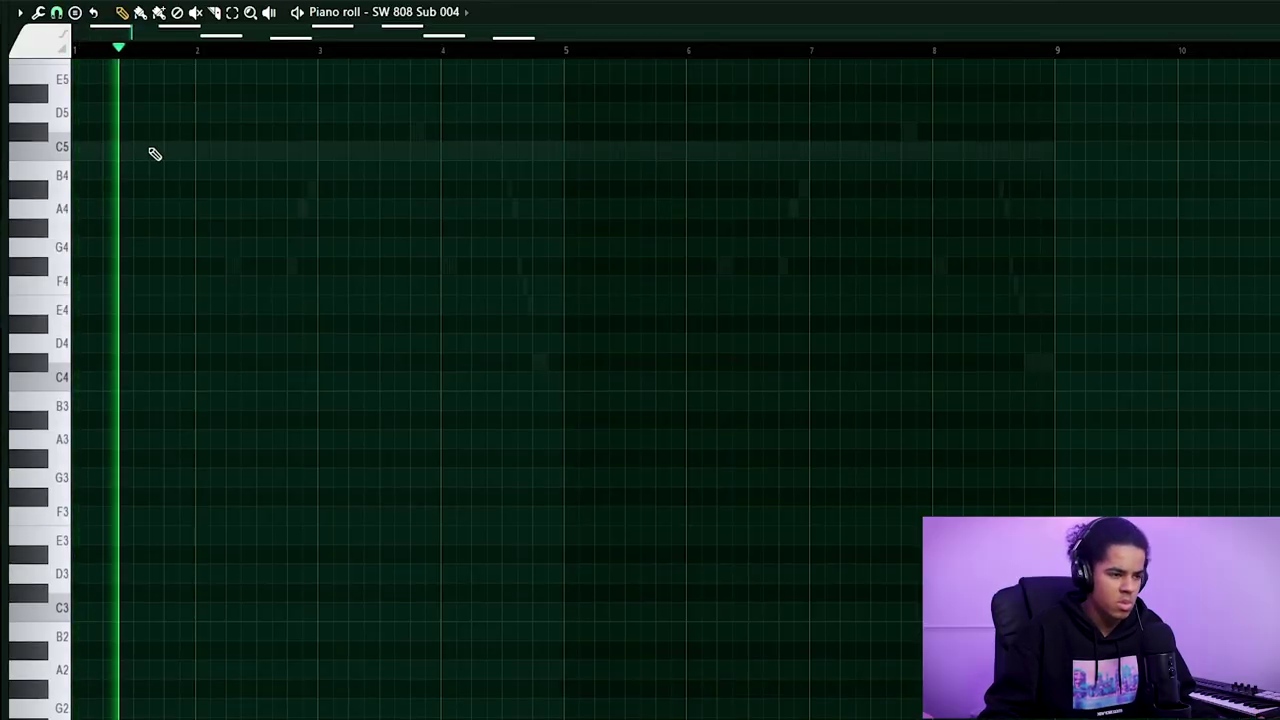
scroll(155, 154, "down", 2)
scroll(186, 52, "up", 2)
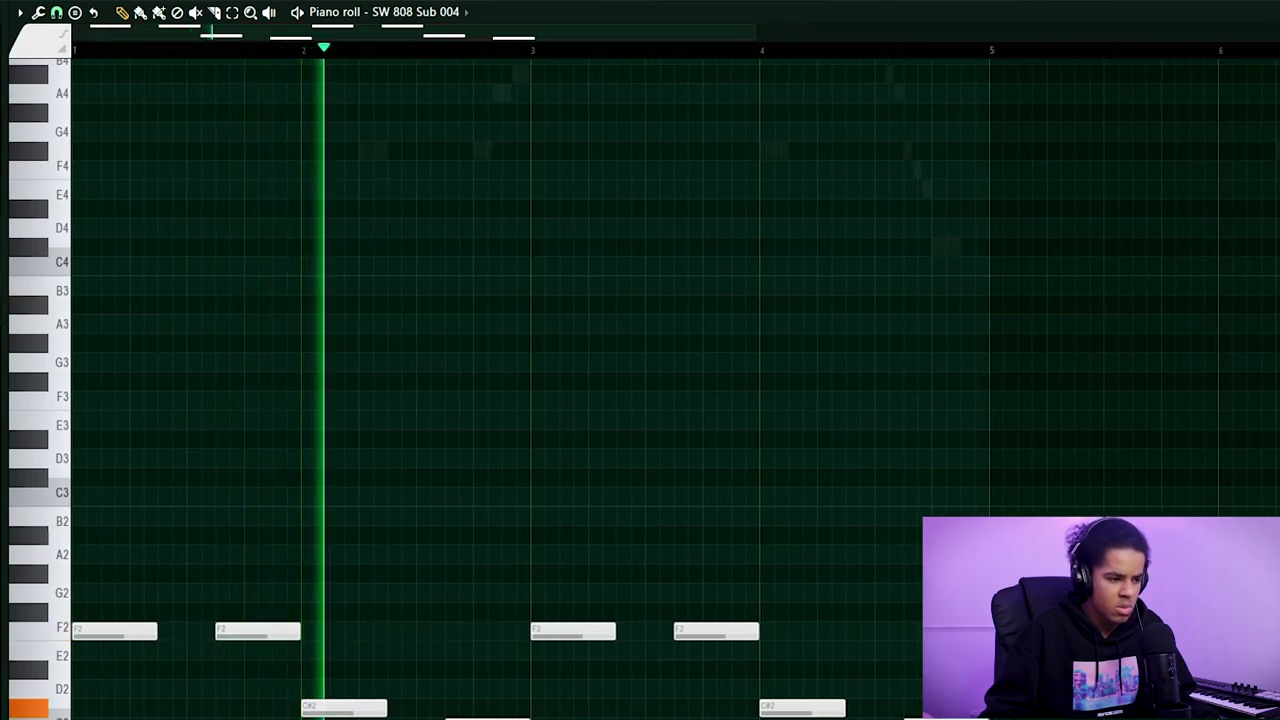
scroll(414, 408, "down", 3)
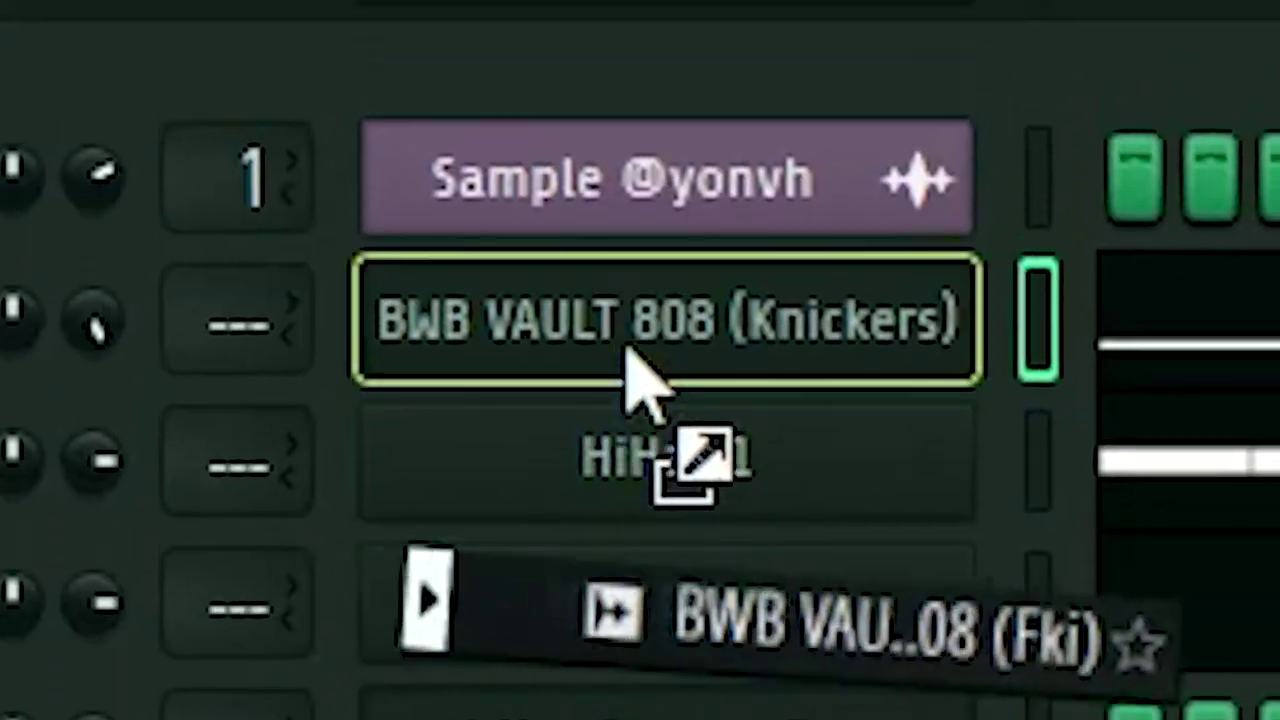
- Replace the BWB VAULT 808 (Knickers) channel's sample with BWB VAULT 808 (Fki)
left_click_drag(629, 349, 629, 349)
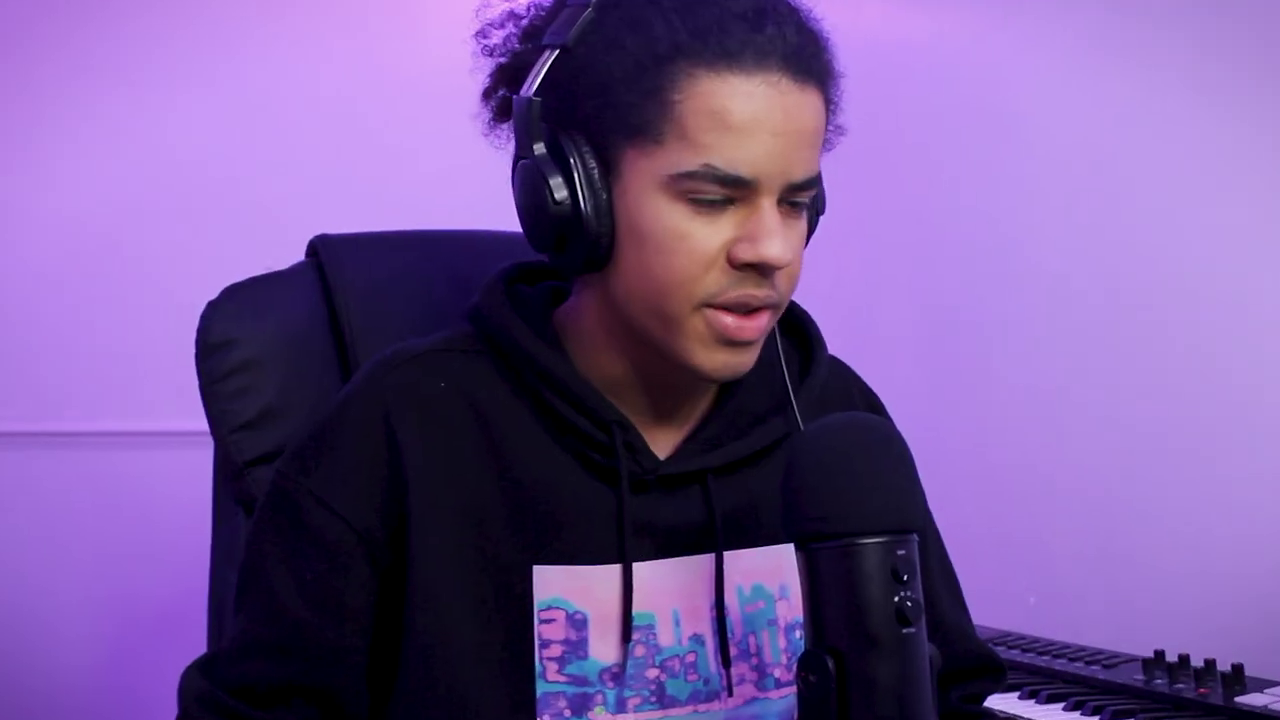
- Load the KICK - Cortez sample below the 808 channel and place a kick on step 12 to follow the 808
left_click_drag(657, 303, 629, 371)
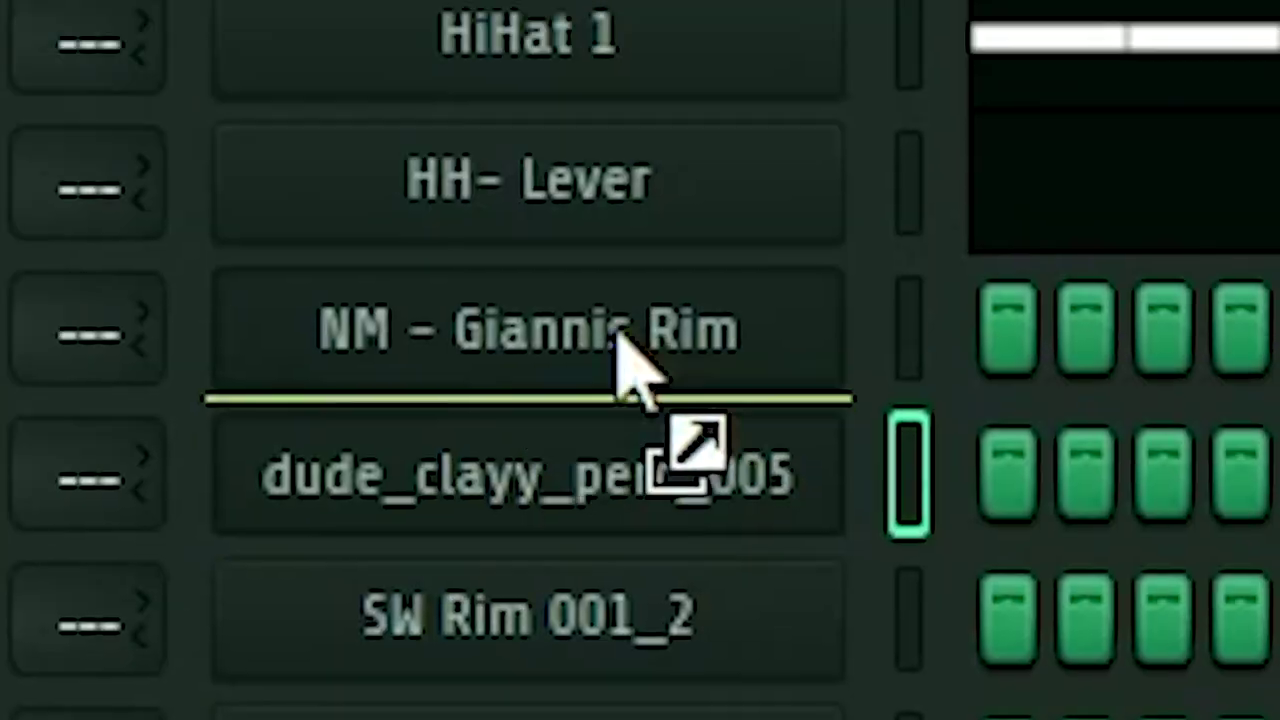
left_click_drag(618, 334, 766, 4)
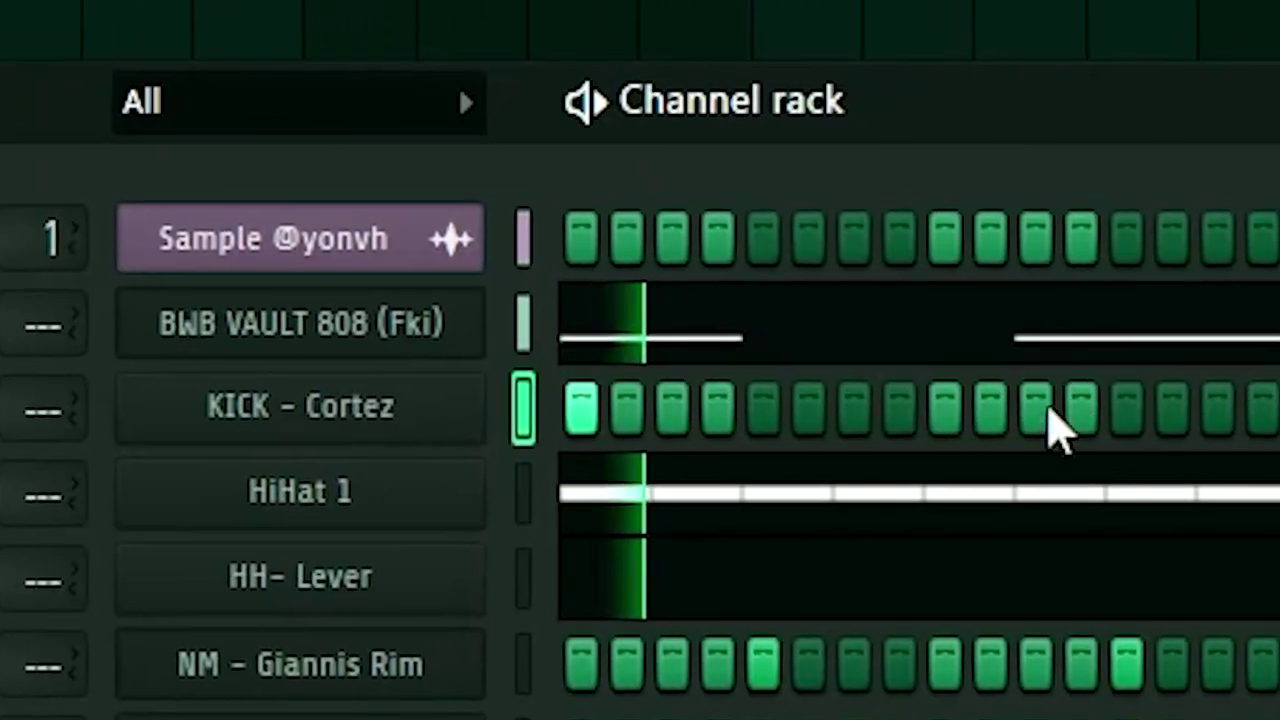
left_click(1080, 407)
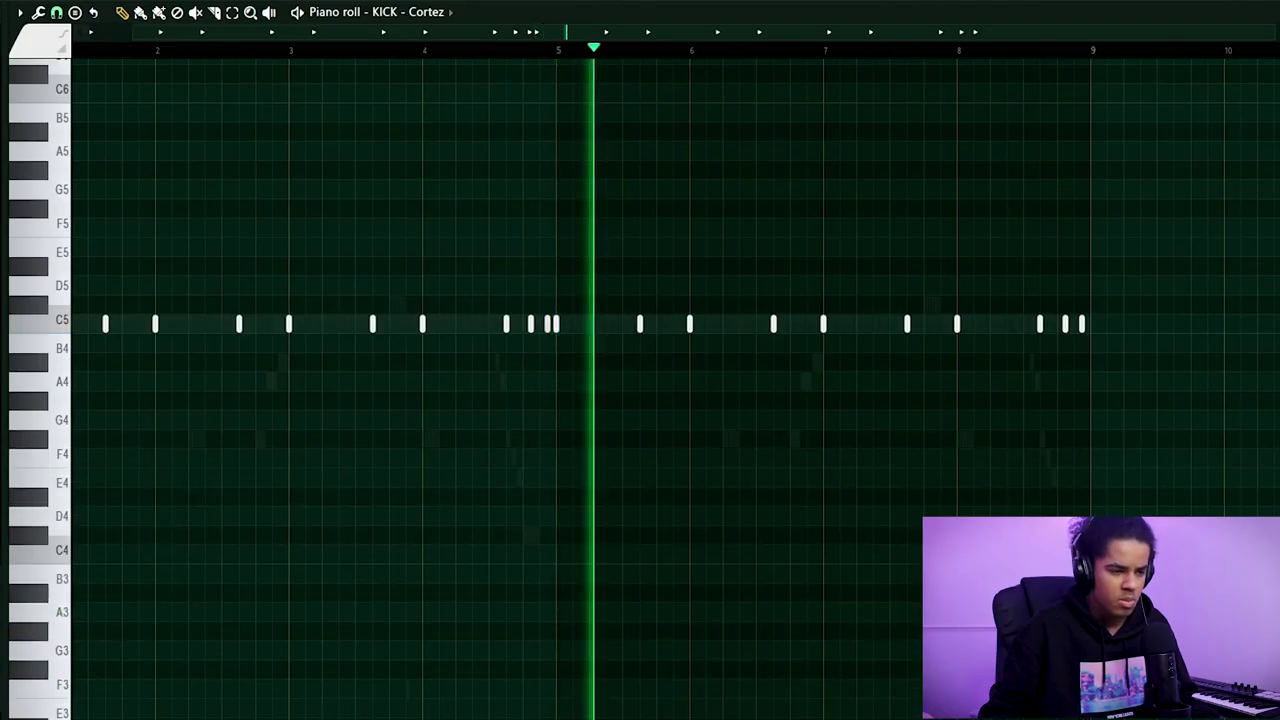
scroll(778, 85, "up", 2)
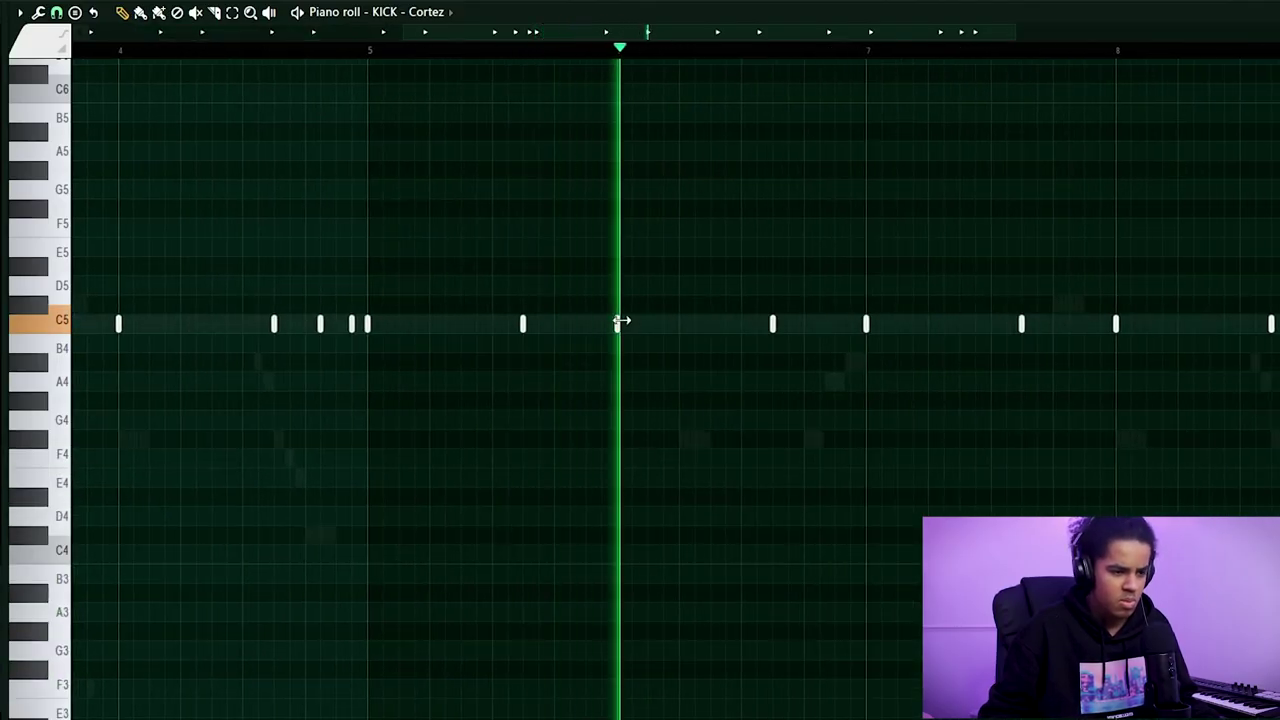
- Move the kick in the second half of bar 7 to beat 4 and play the pattern back
left_click_drag(752, 38, 855, 38)
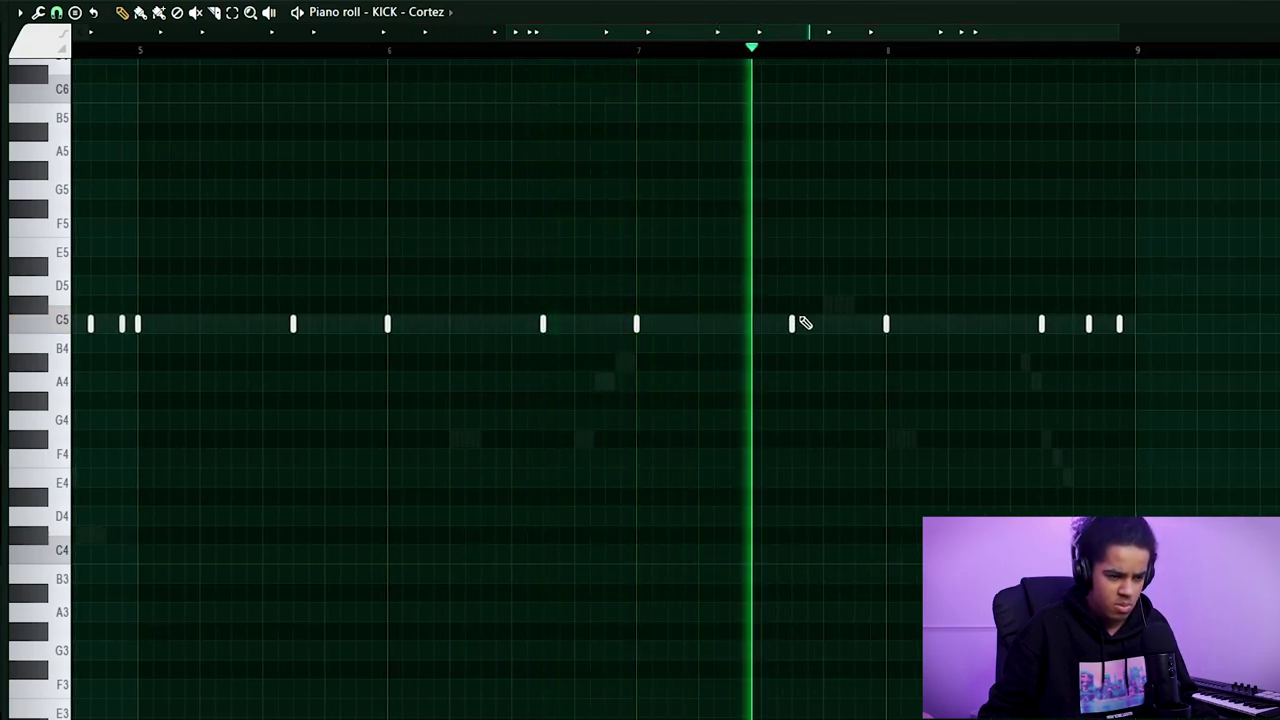
left_click_drag(792, 322, 824, 323)
key("space")
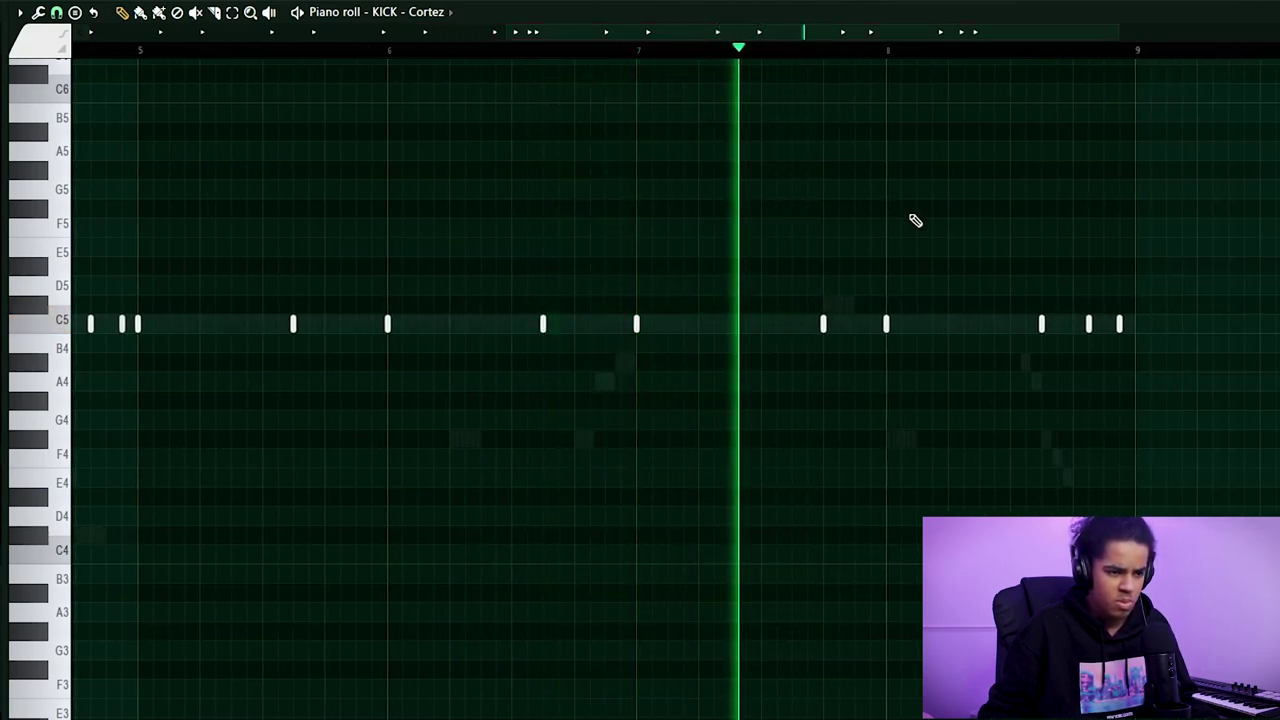
scroll(829, 266, "down", 3)
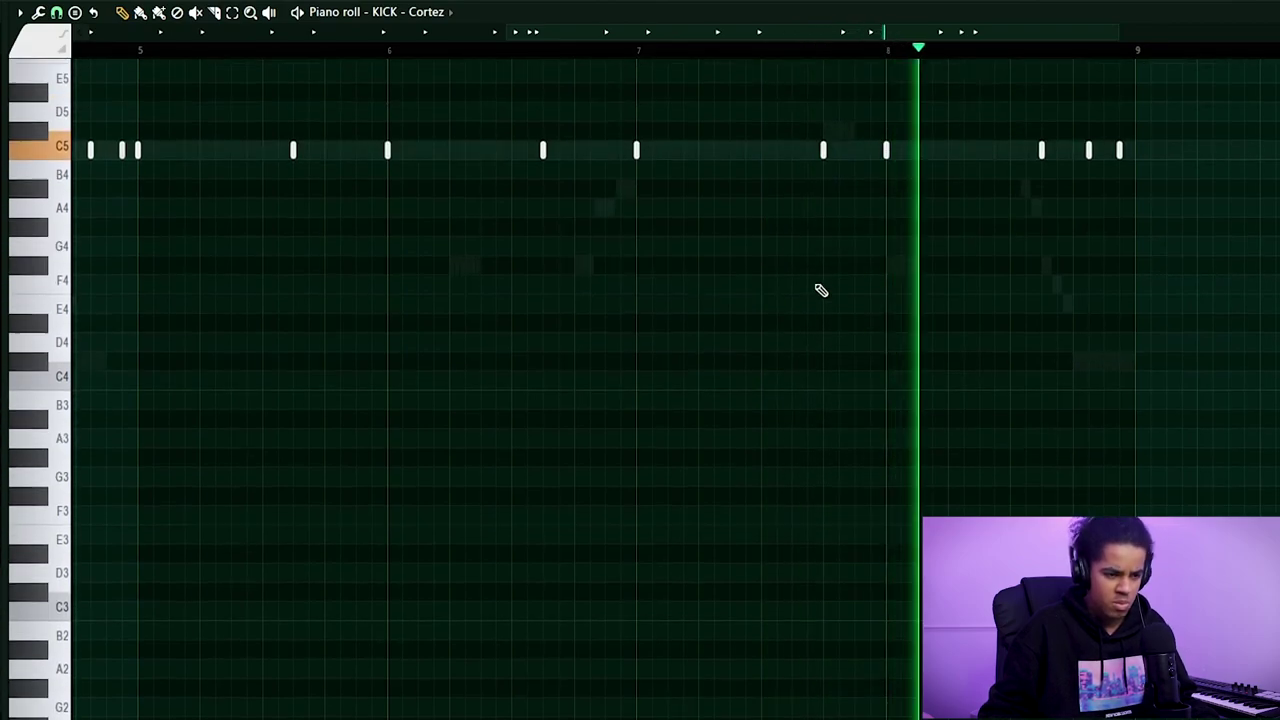
scroll(822, 286, "down", 3)
key("space")
- Replace the two F2 notes late in bar 7 of the 808 line with one F2 note spanning beat 4
right_click(820, 575)
right_click(820, 575)
scroll(771, 180, "up", 1)
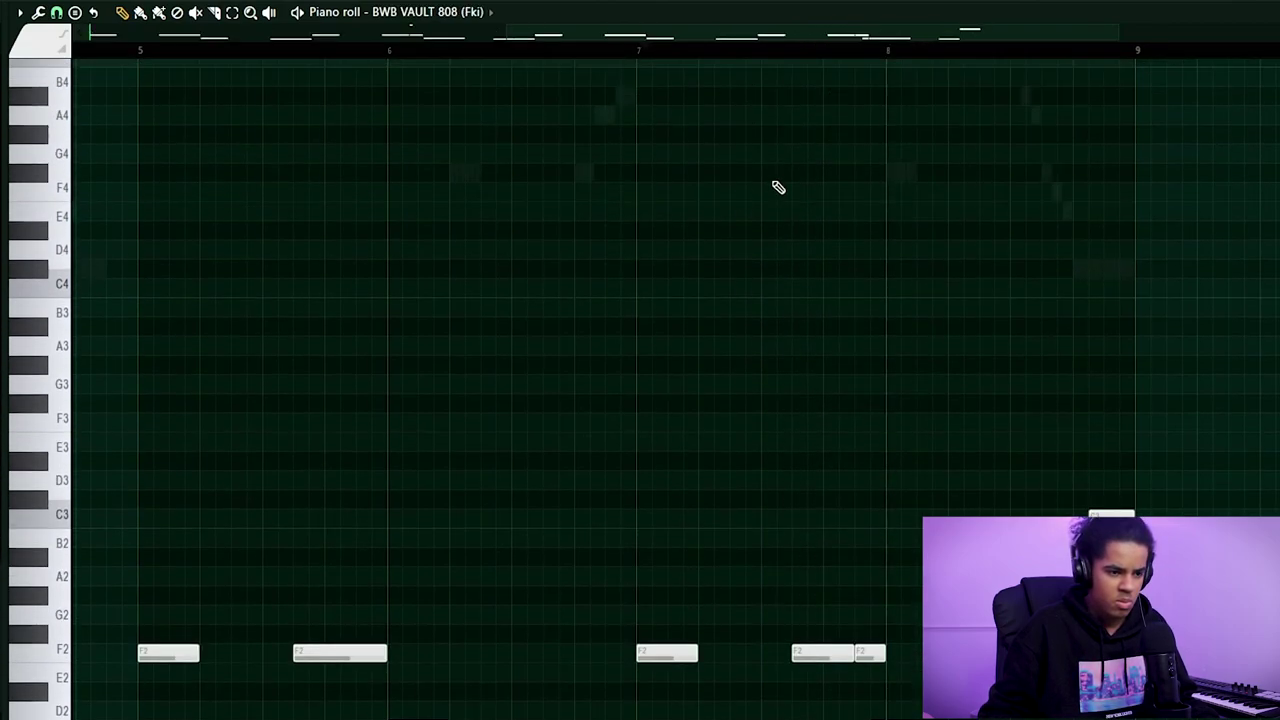
scroll(800, 240, "down", 6)
key("space")
right_click(812, 300)
key("space")
key("space")
left_click(868, 300)
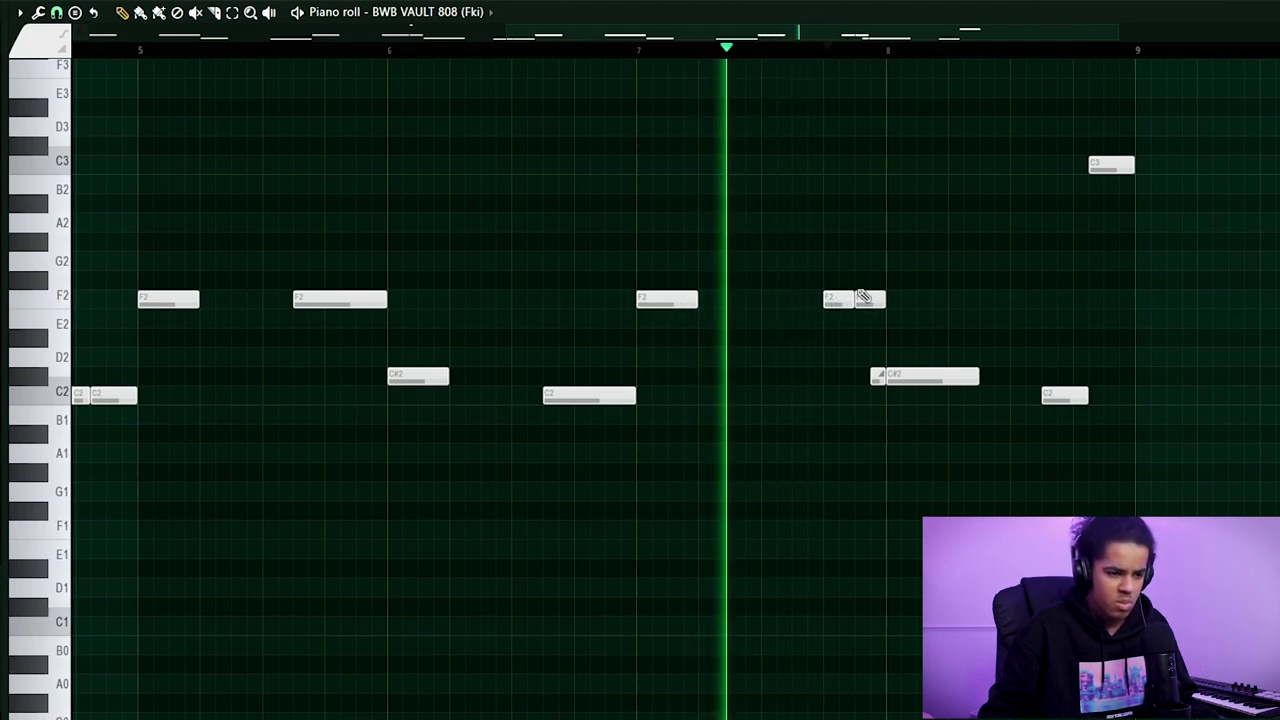
scroll(886, 246, "up", 3)
right_click(872, 416)
key("space")
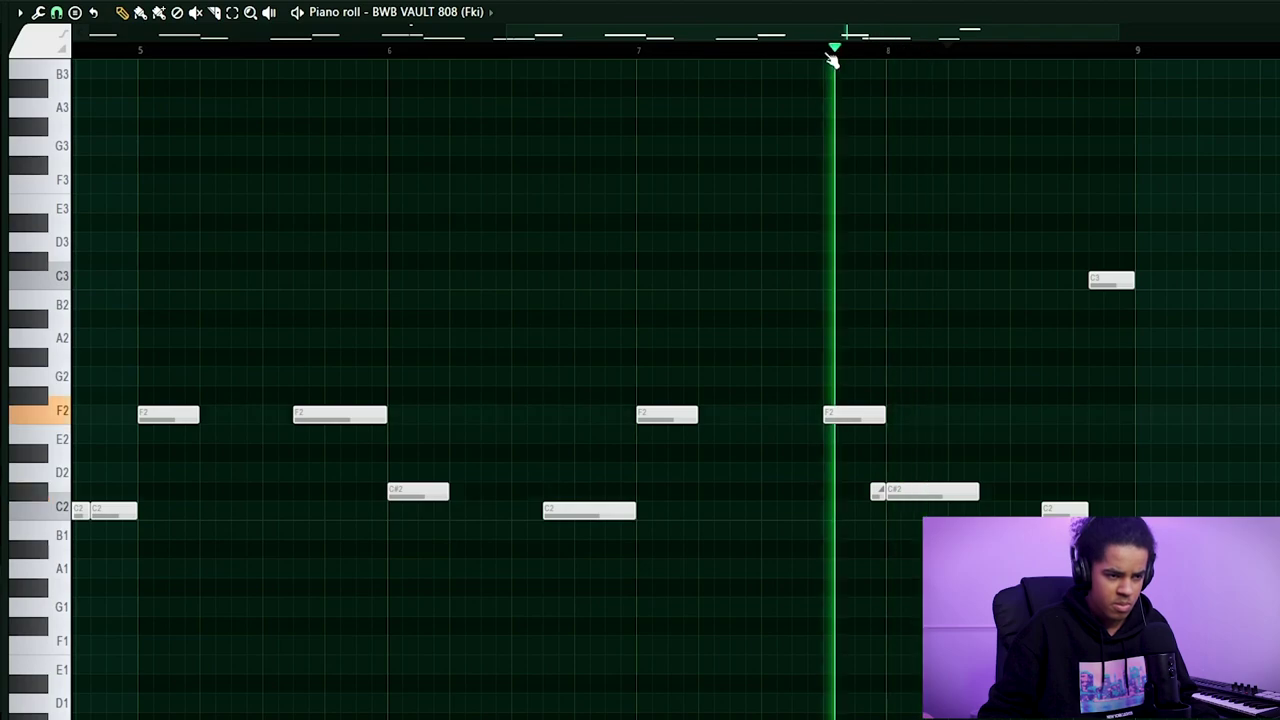
- Add a C5 hit about two thirds through bar 6 to the PERC - Snare pattern
scroll(826, 80, "up", 7)
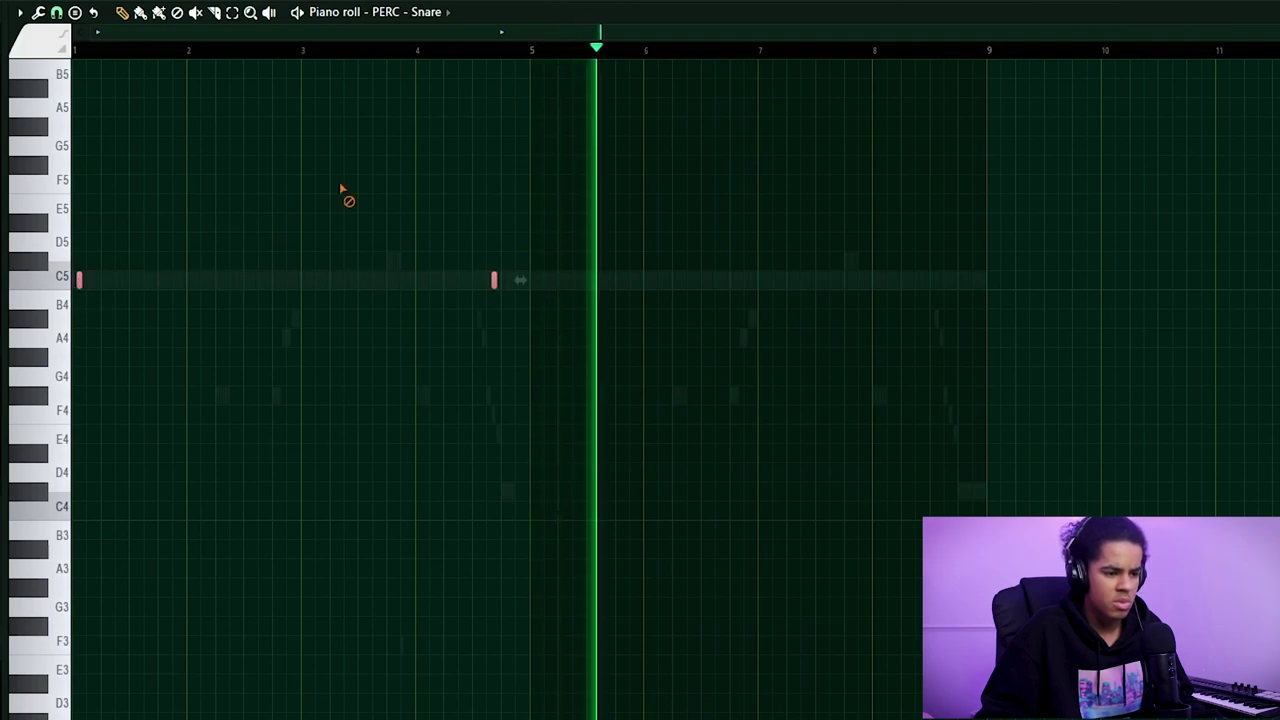
scroll(734, 50, "up", 4)
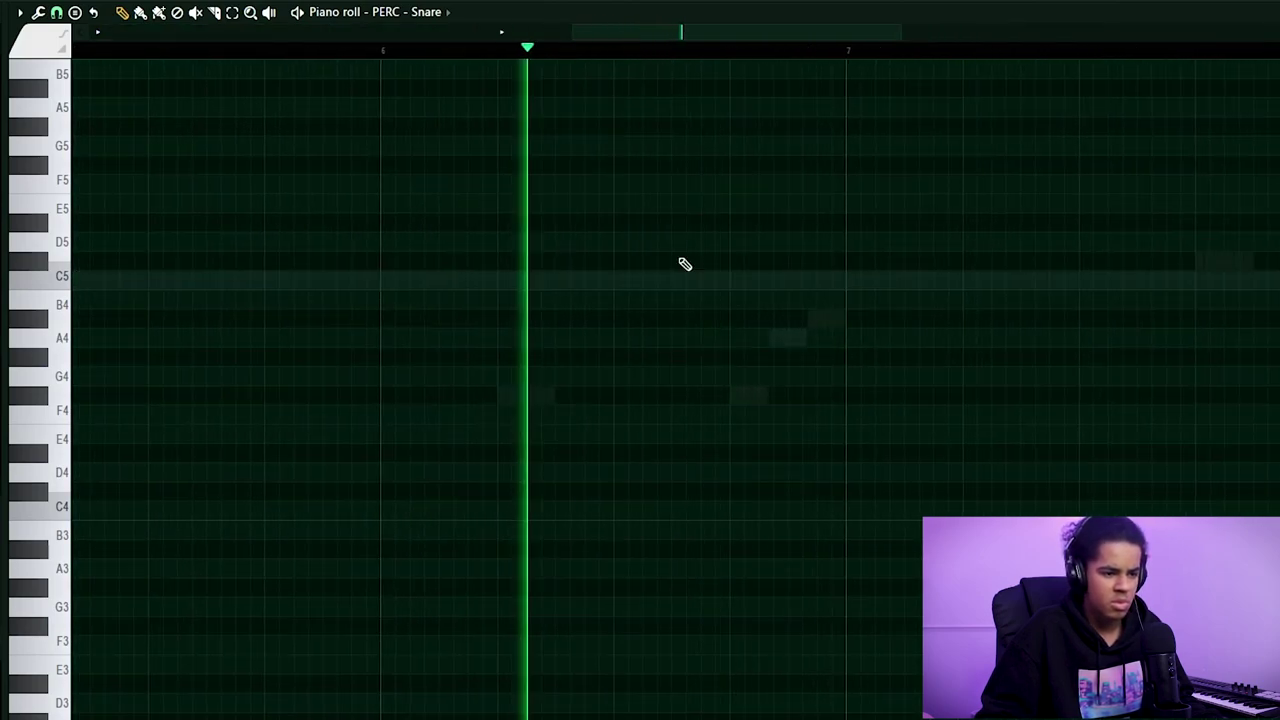
left_click(650, 54)
scroll(650, 54, "down", 4)
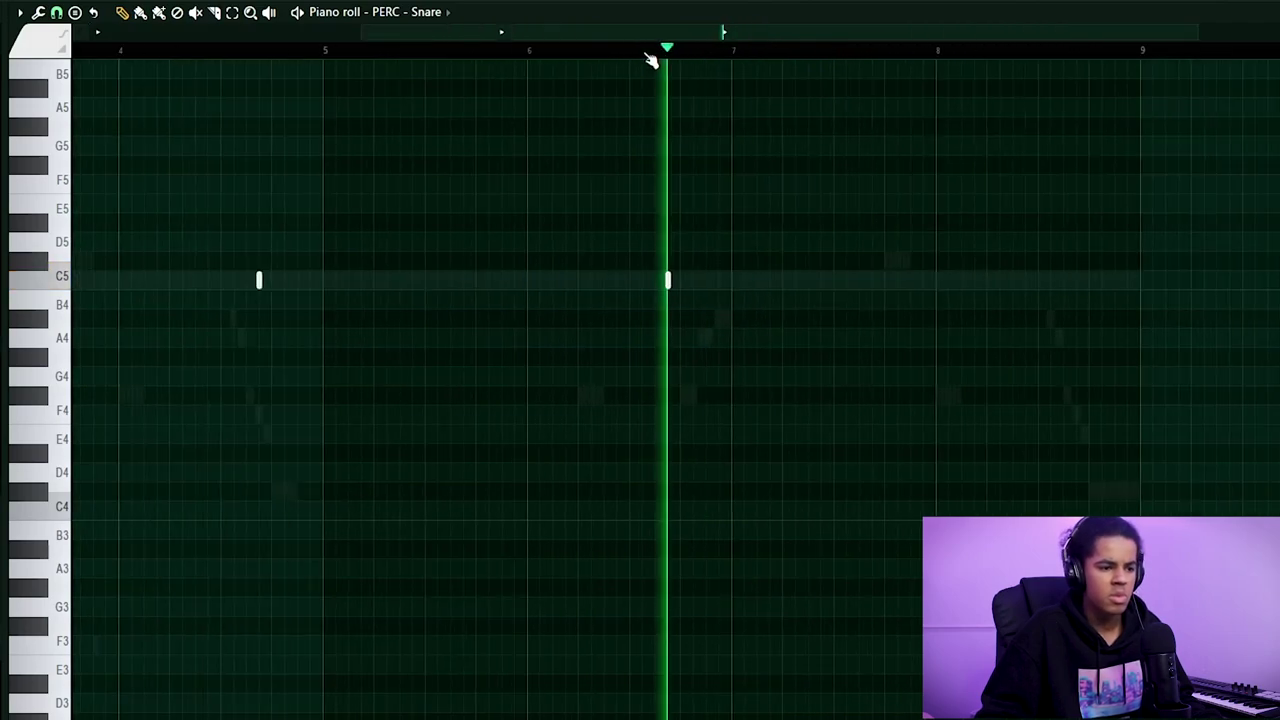
scroll(816, 56, "up", 5)
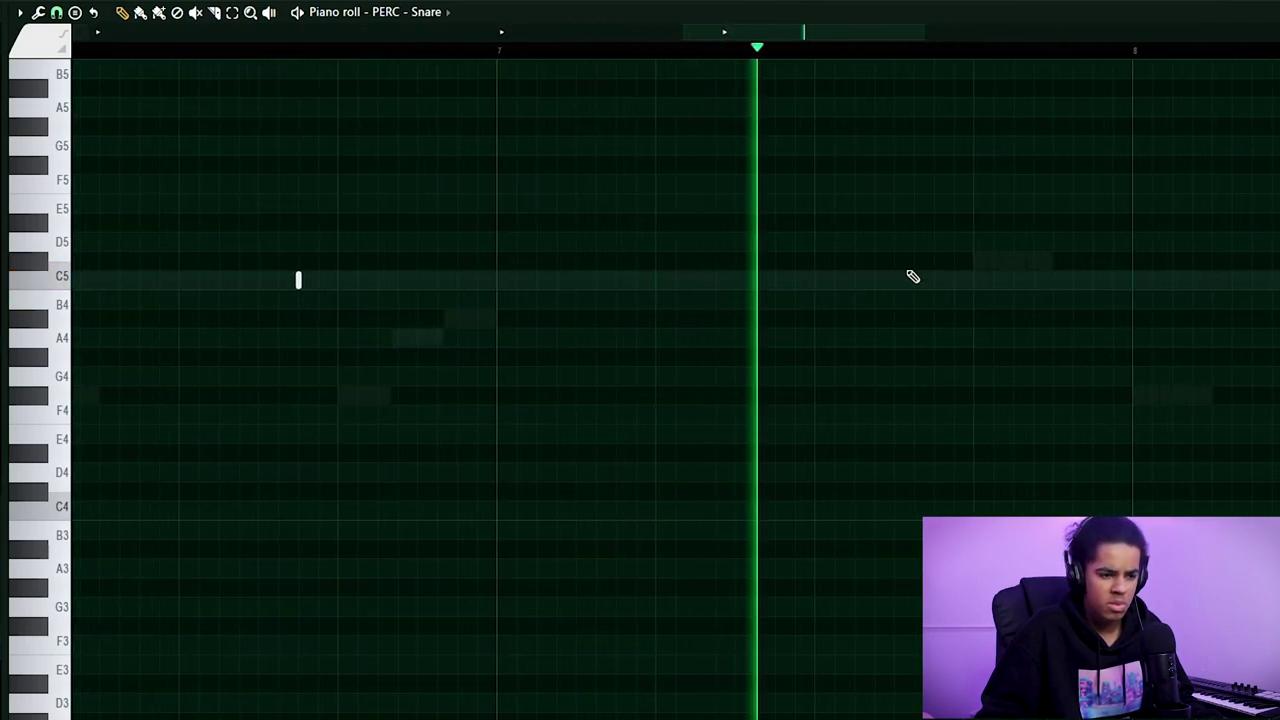
scroll(879, 55, "down", 2)
scroll(879, 58, "down", 2)
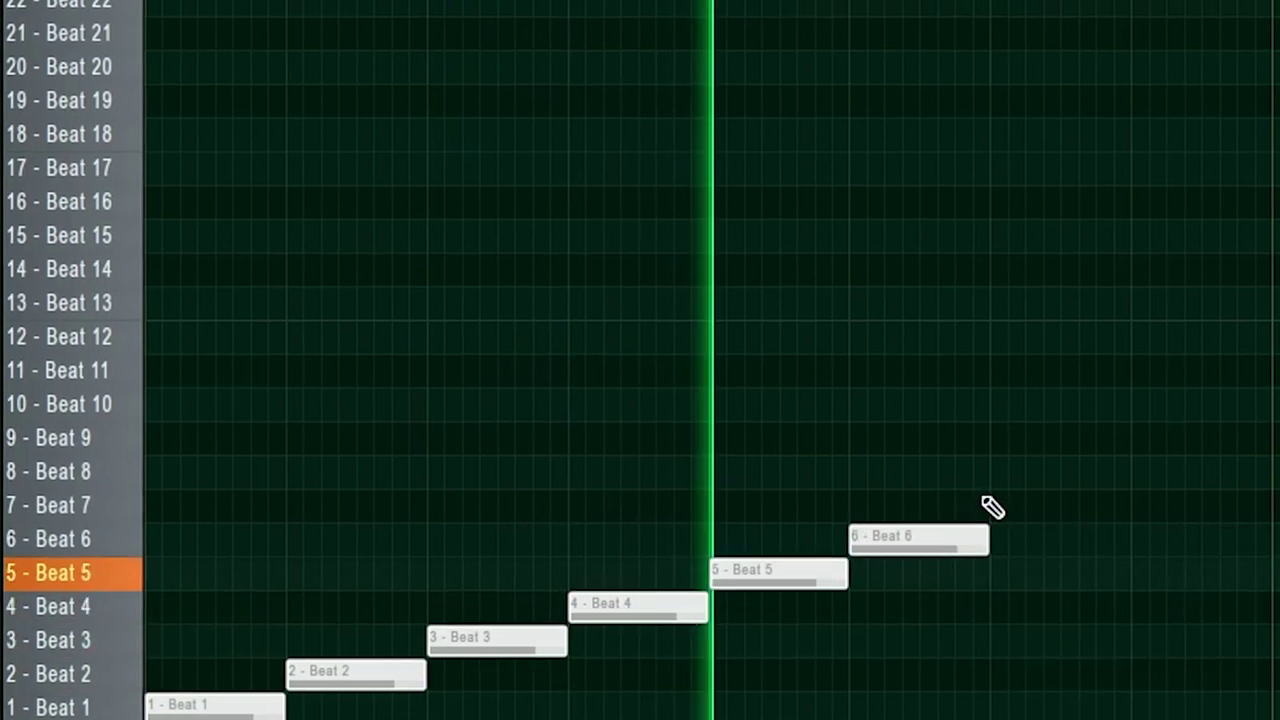
- Continue the ascending slice sequence with Beat 7, Beat 8 and Beat 9, each following directly after the previous slice
left_click(995, 522)
left_click(1100, 520)
left_click_drag(1012, 550, 947, 520)
left_click_drag(1050, 534, 1047, 500)
left_click(1102, 488)
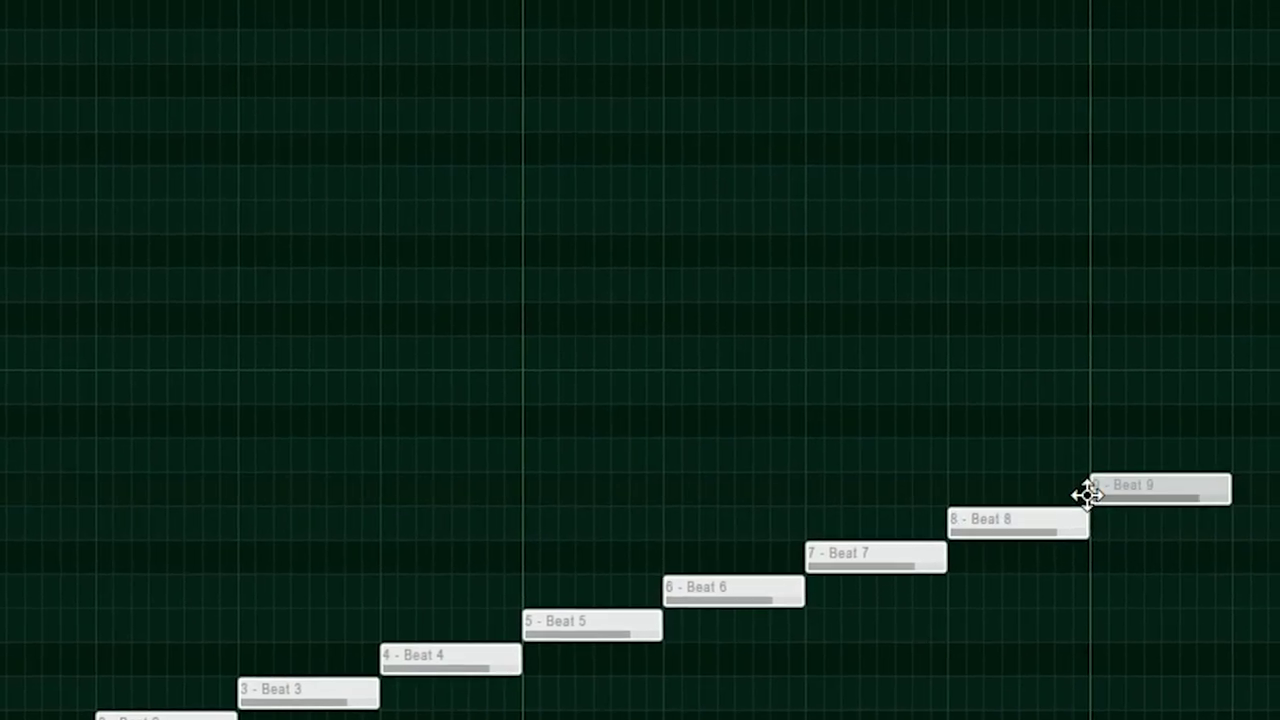
- Extend the ascending slice sequence with Beat 10 through Beat 15
scroll(700, 440, "down", 3)
left_click(660, 468)
left_click(700, 434)
left_click(712, 416)
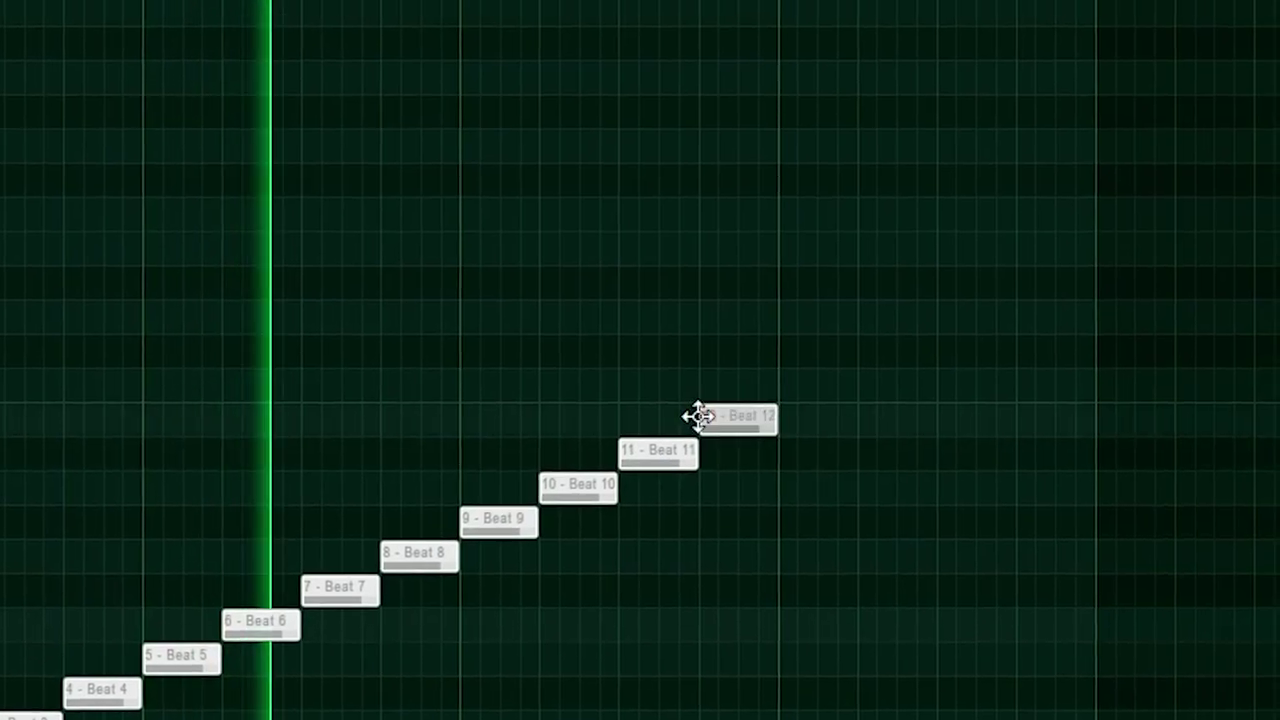
left_click(796, 381)
left_click(822, 365)
left_click(910, 330)
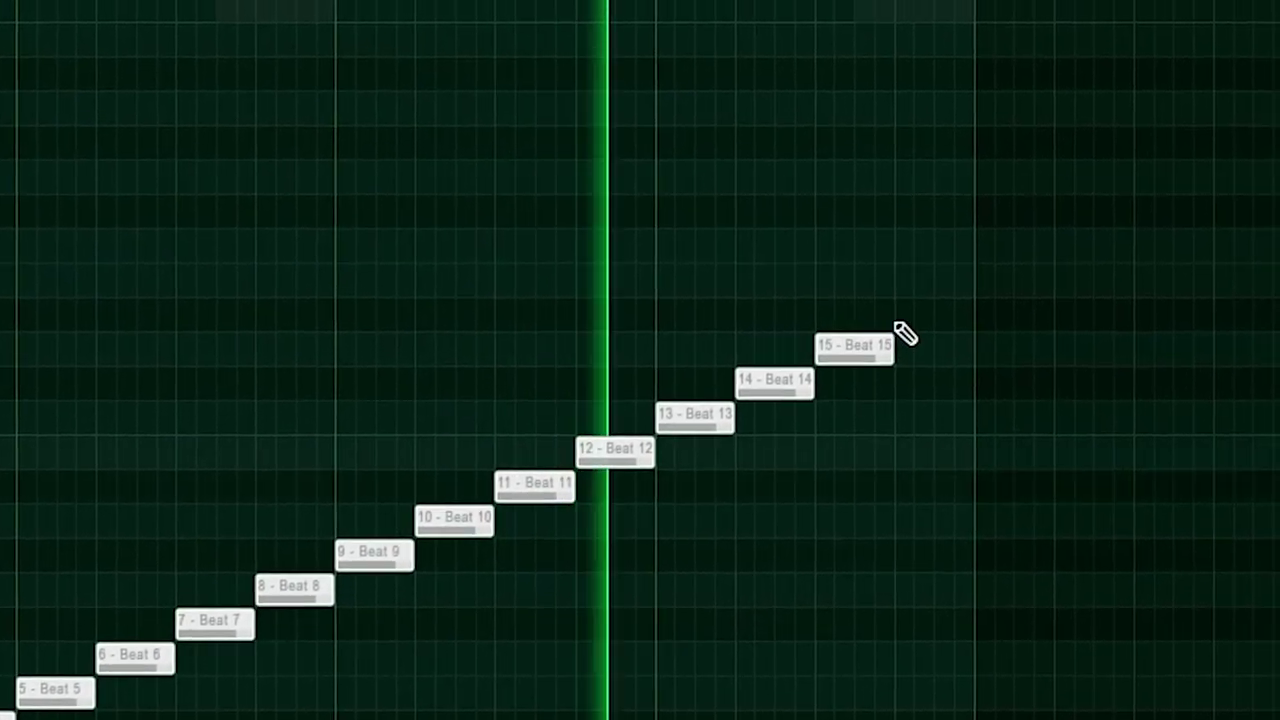
- Rearrange the three slices after Beat 13 into the descending order Beat 16, Beat 15, Beat 14
left_click_drag(753, 388, 753, 288)
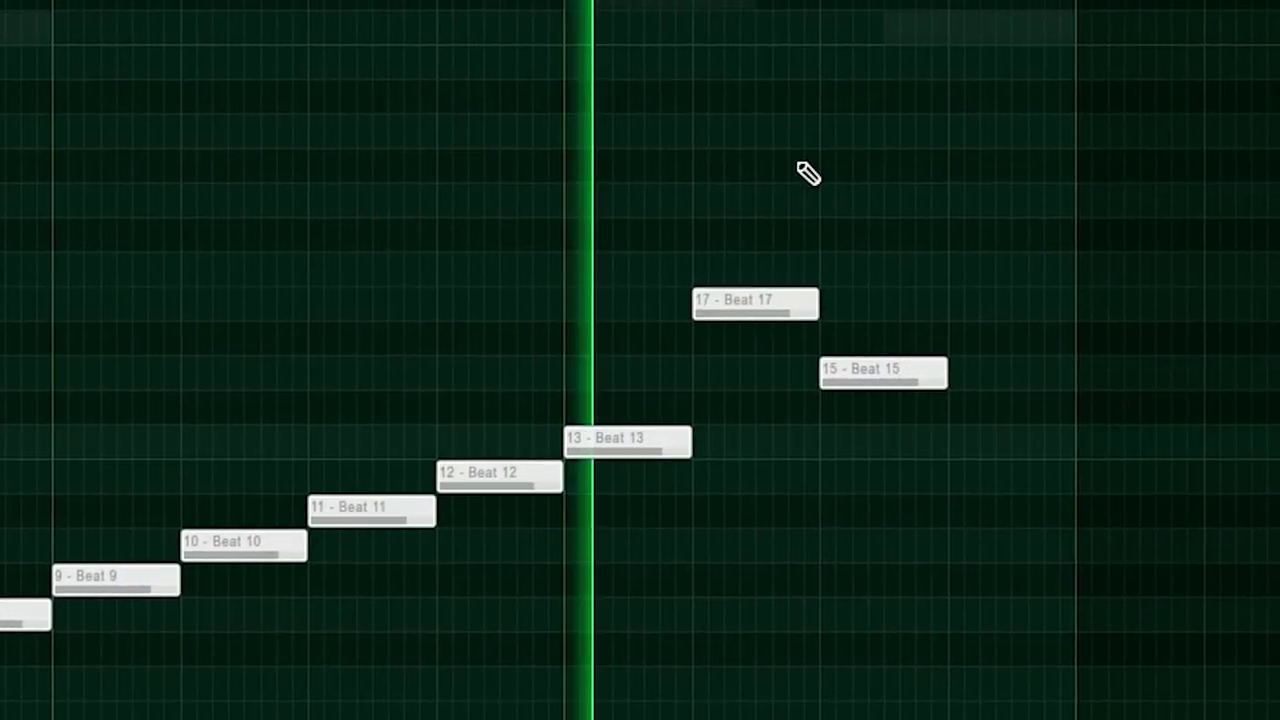
right_click(836, 379)
left_click(826, 384)
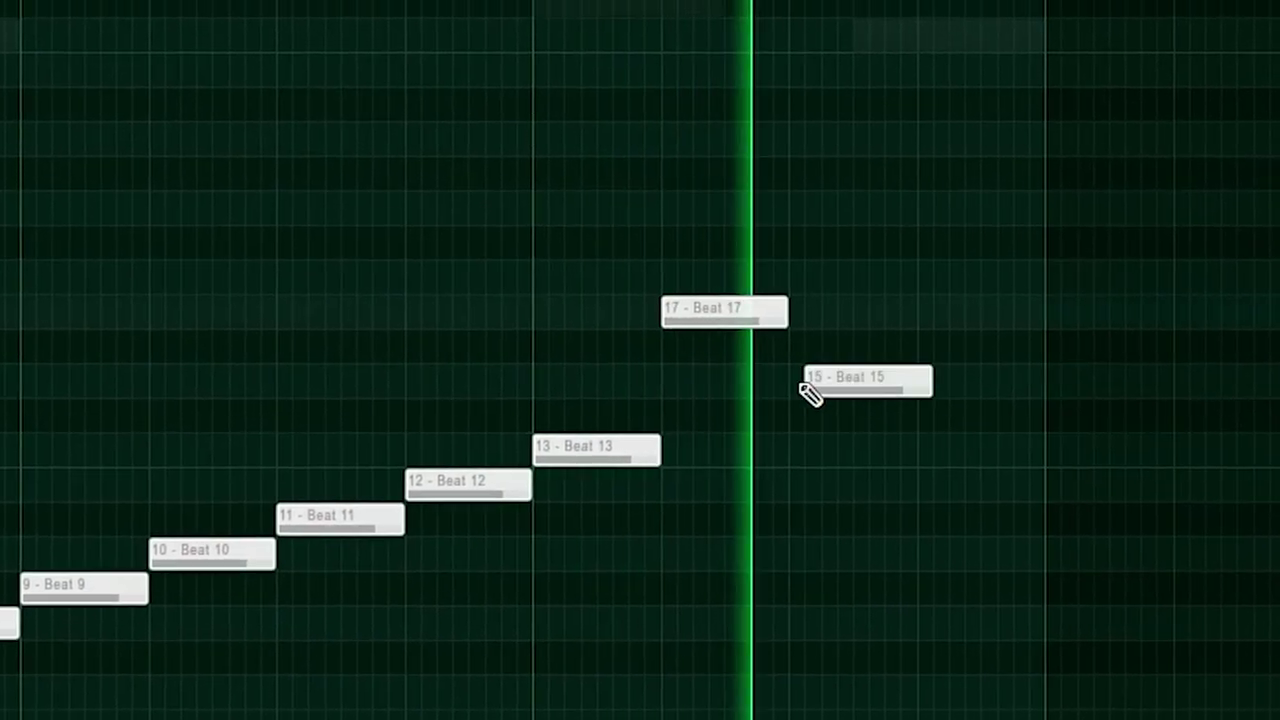
right_click(842, 383)
left_click(809, 375)
left_click_drag(748, 312, 748, 372)
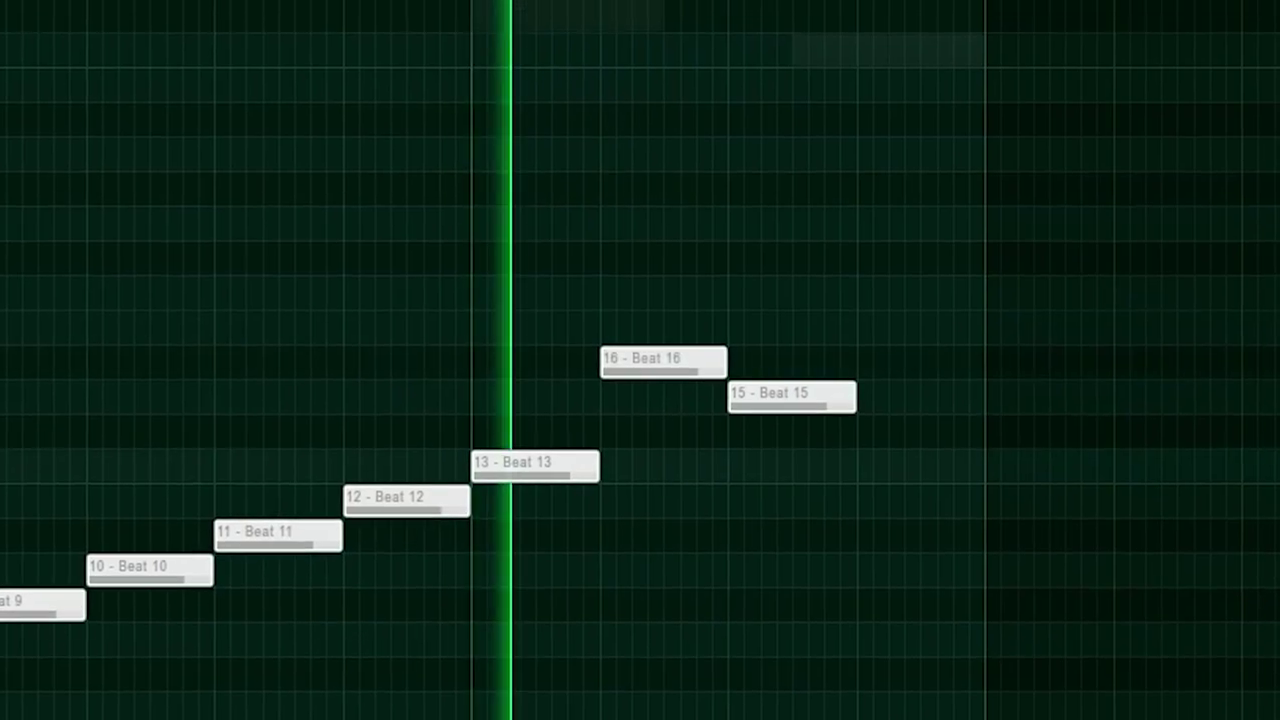
left_click(876, 428)
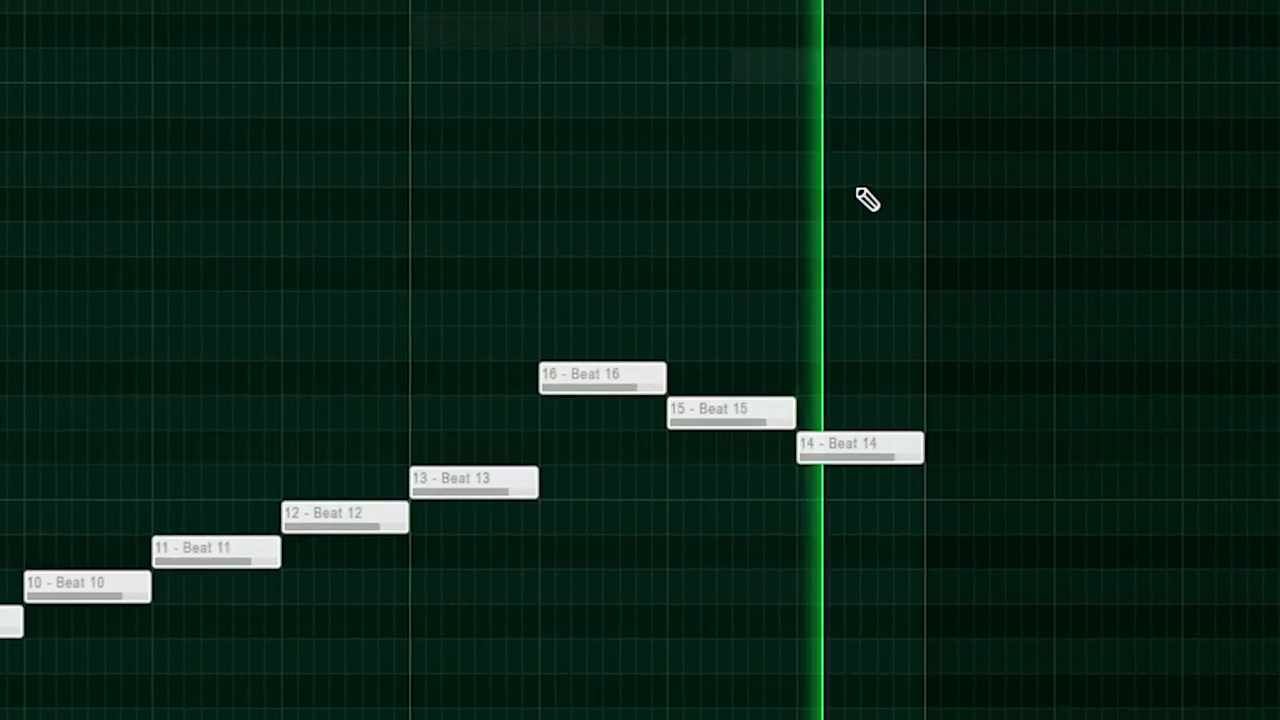
- Remove Beat 14 from the last slot and try other slices in the slots after Beat 13
right_click(785, 455)
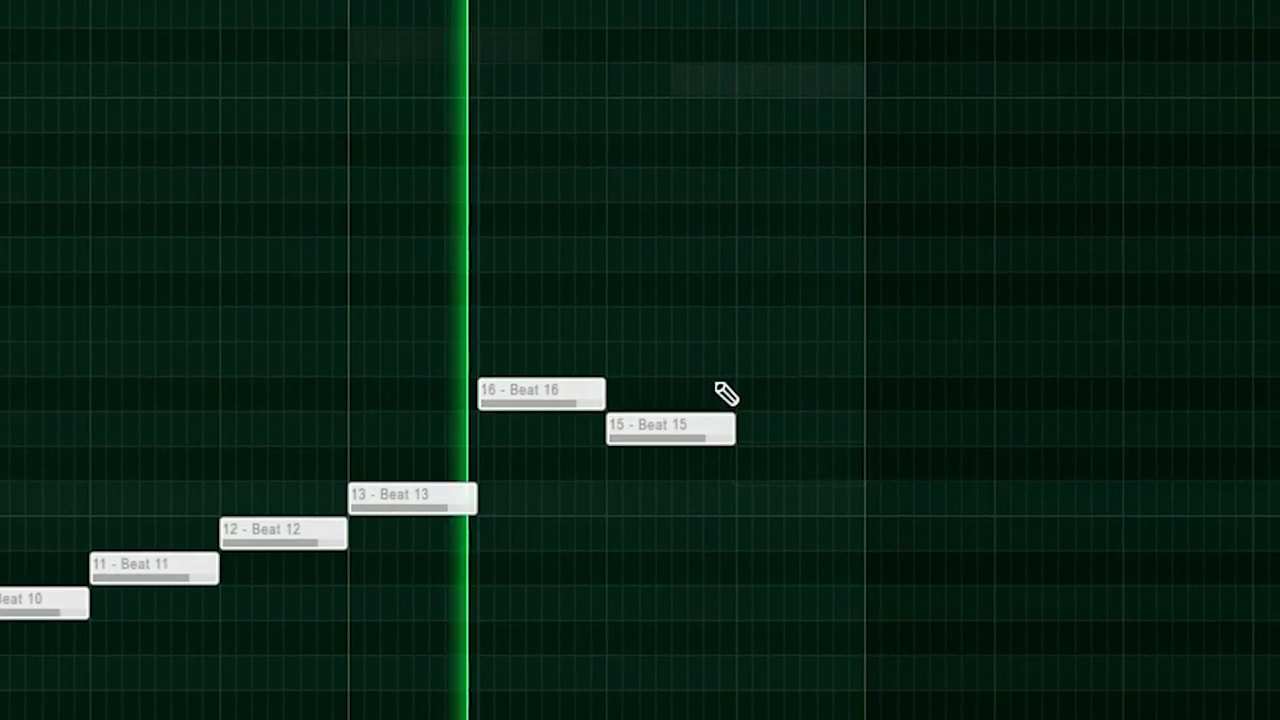
left_click(735, 385)
left_click_drag(505, 400, 499, 479)
right_click(584, 451)
left_click_drag(563, 374, 563, 408)
left_click_drag(690, 402, 707, 402)
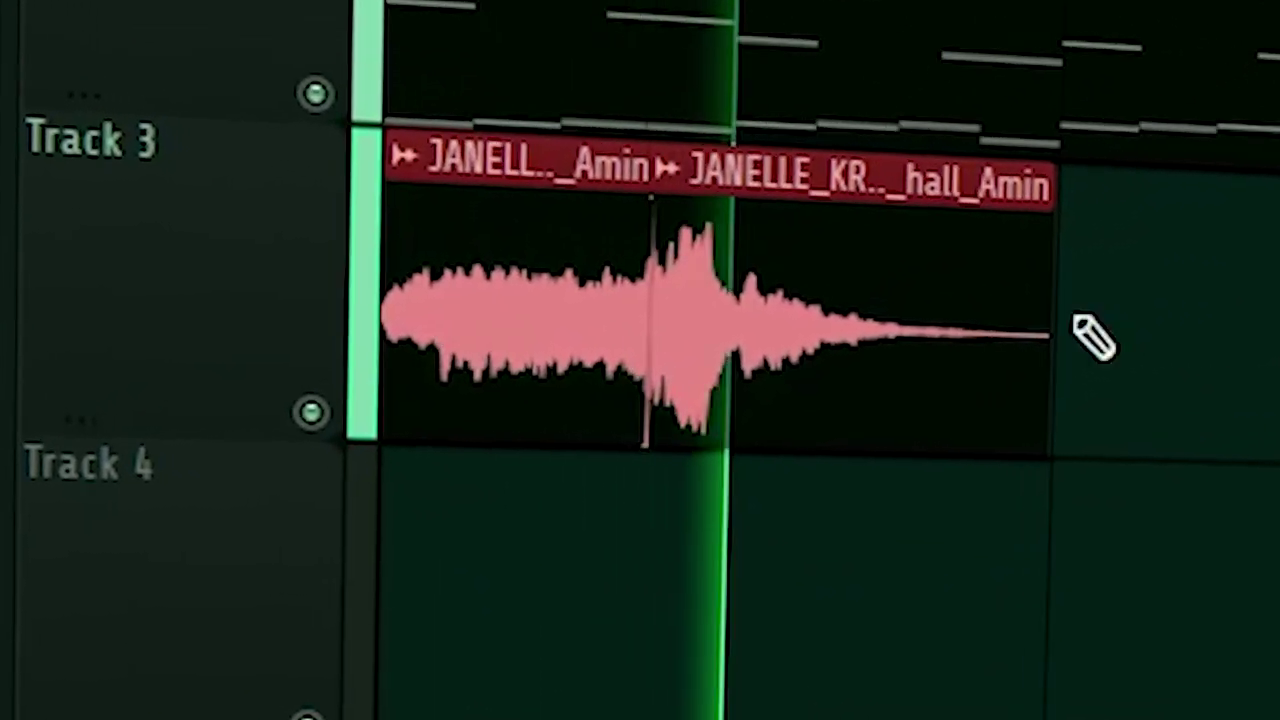
- Place the promises_wet vocal phrase on Track 3 and move it to bar 8
key("ctrl+d")
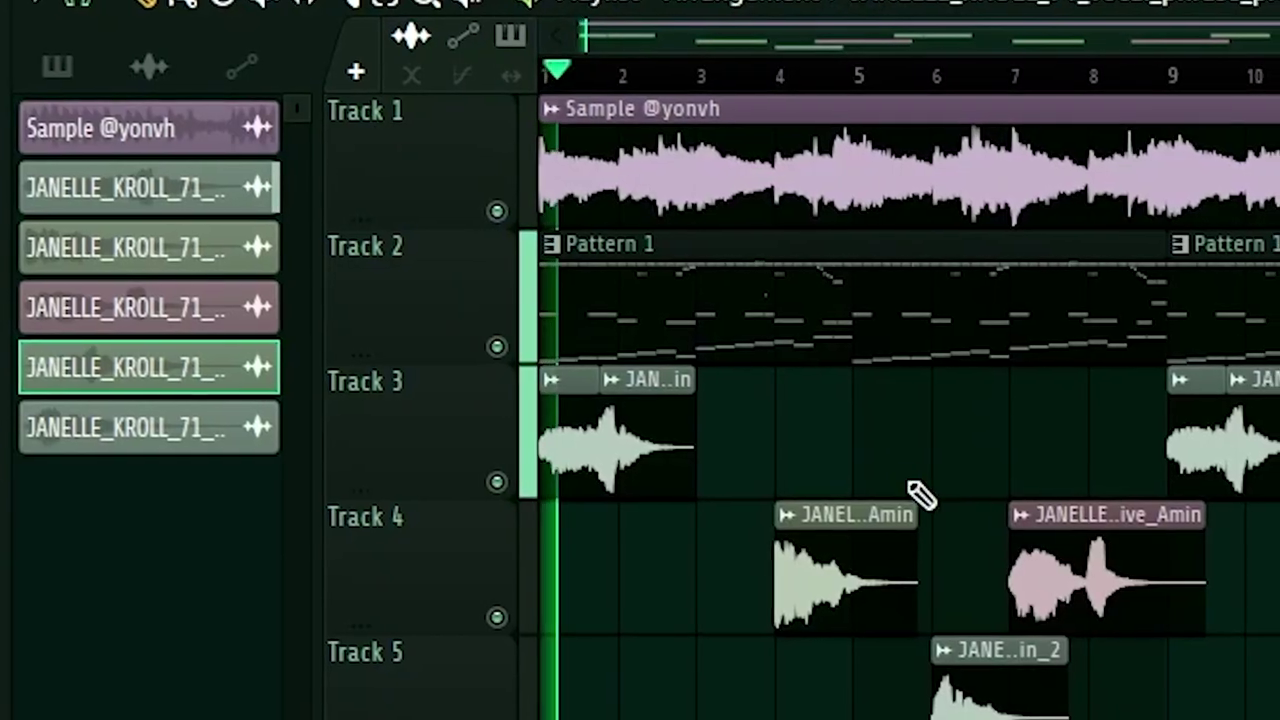
mouse_move(698, 428)
left_mouse_down()
mouse_move(775, 431)
mouse_move(720, 428)
left_mouse_up()
scroll(757, 60, "up", 3)
left_click_drag(699, 59, 620, 59)
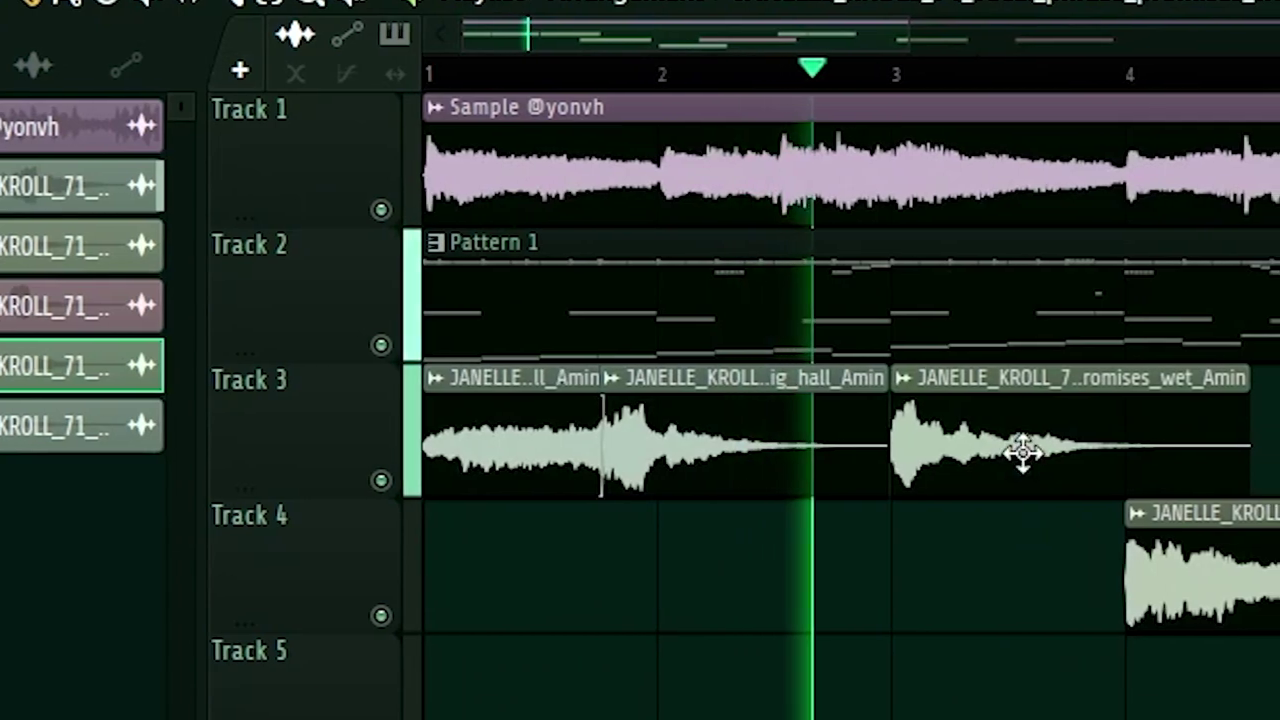
left_click_drag(1052, 452, 1279, 452)
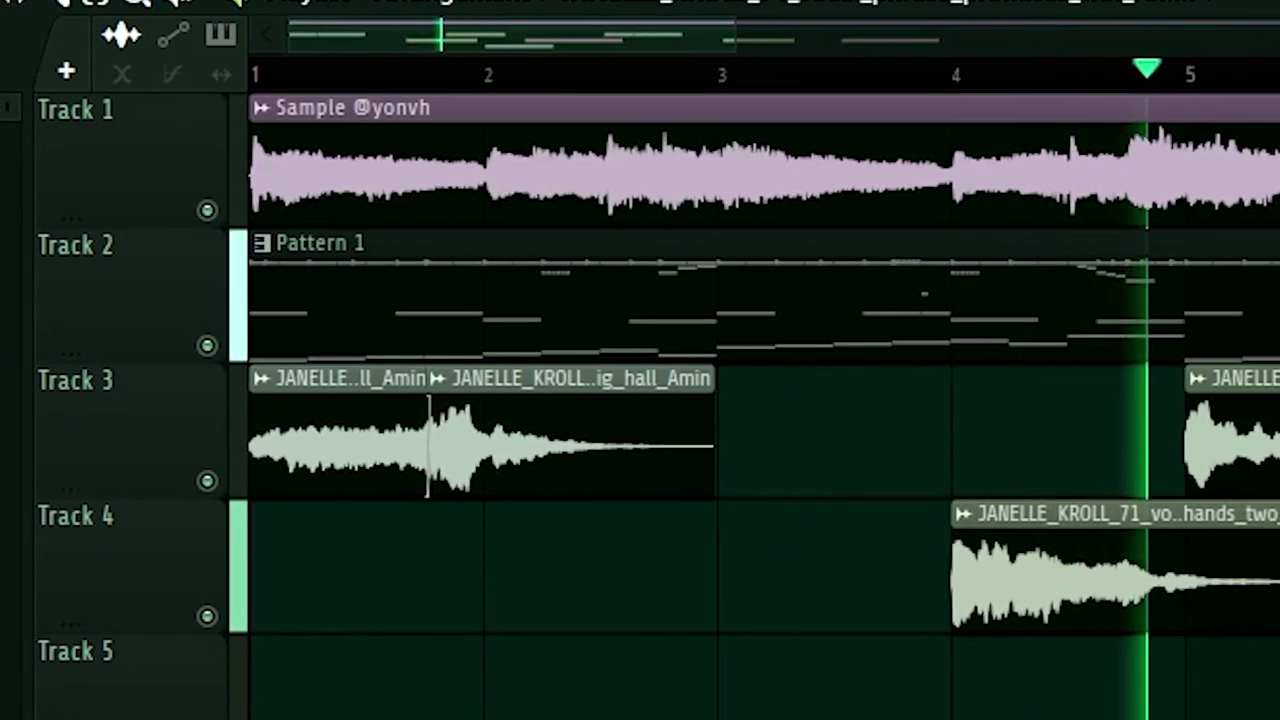
scroll(1163, 109, "right", 5)
scroll(1166, 109, "down", 5)
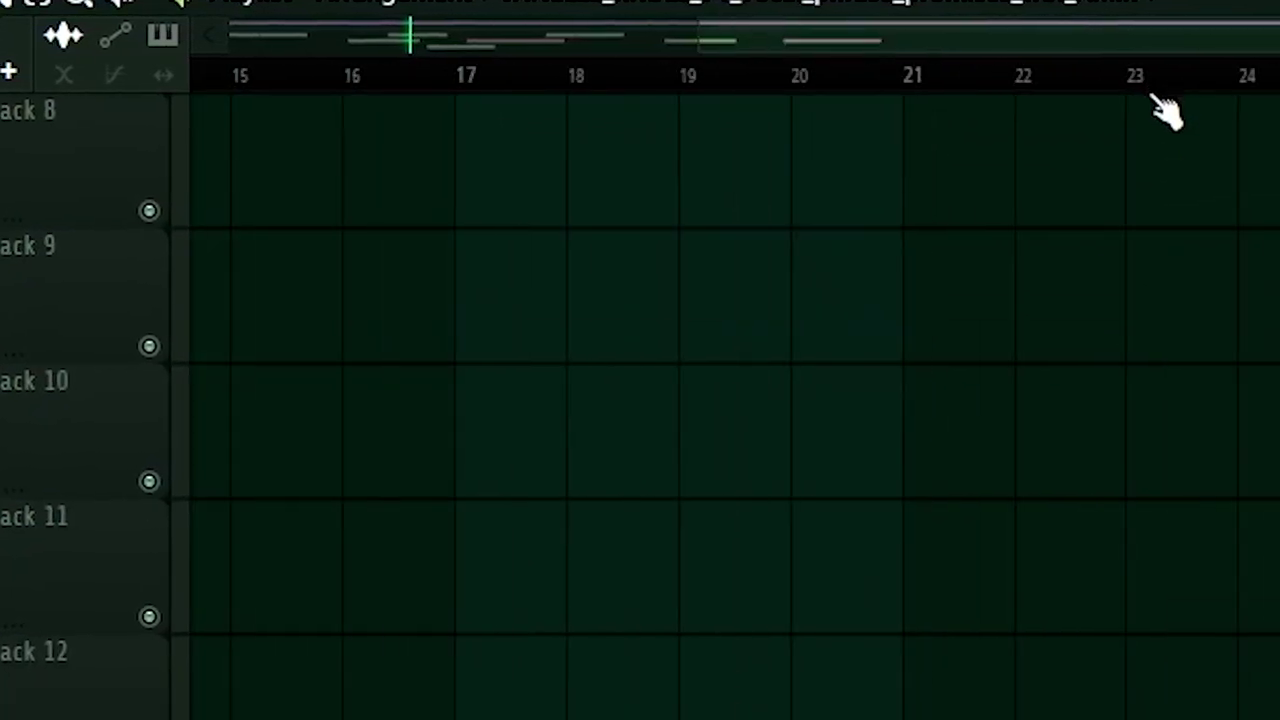
scroll(703, 463, "down", 3)
scroll(430, 495, "up", 4)
left_click_drag(354, 443, 493, 393)
scroll(381, 97, "up", 5)
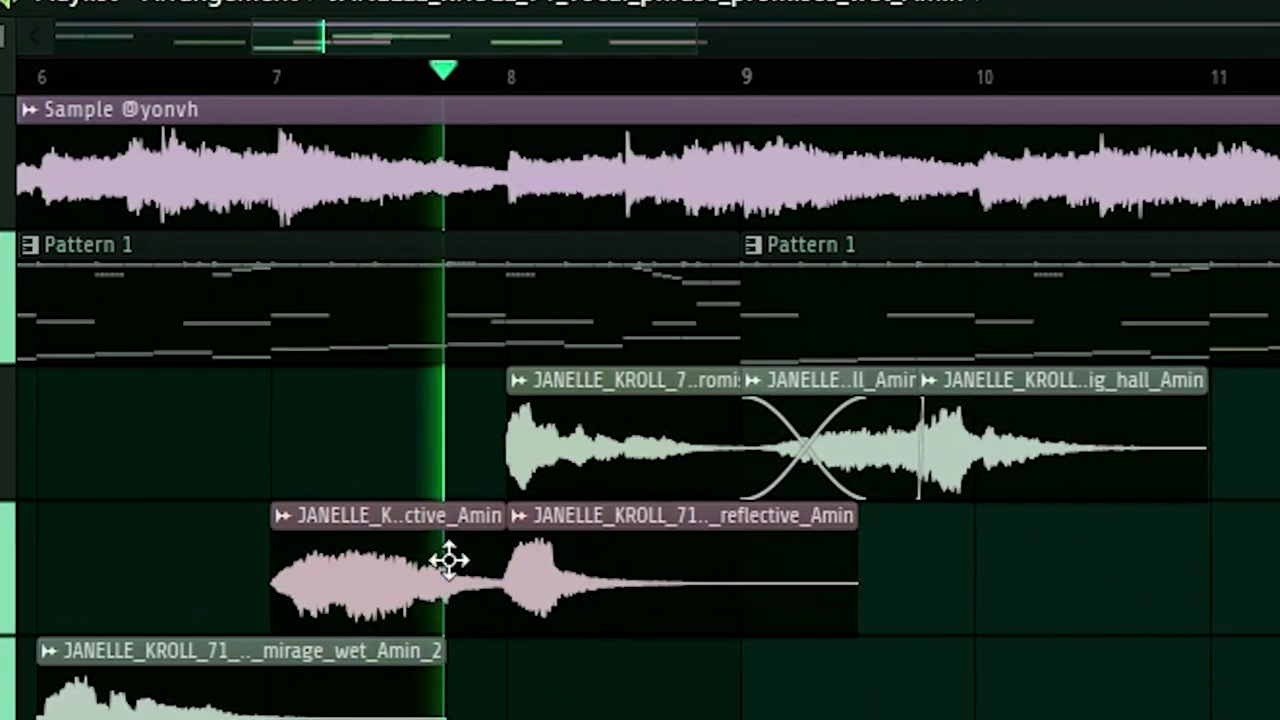
- Delete the first piece of the reflective vocal clip on Track 4 and move the second piece to bar 7
right_click(465, 560)
right_click(612, 574)
left_click_drag(526, 597, 270, 575)
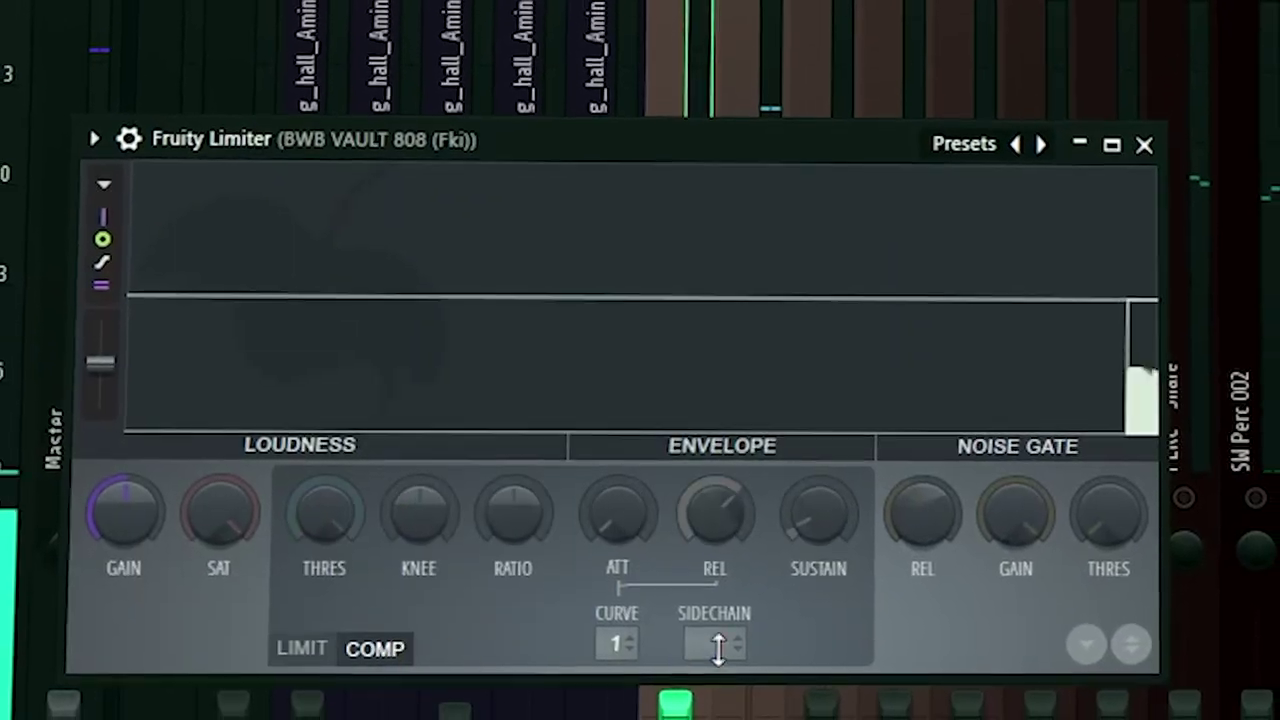
- Set KICK - Cortez as the sidechain source of the Fruity Limiter on the BWB VAULT 808 (Fki) track
left_click(718, 645)
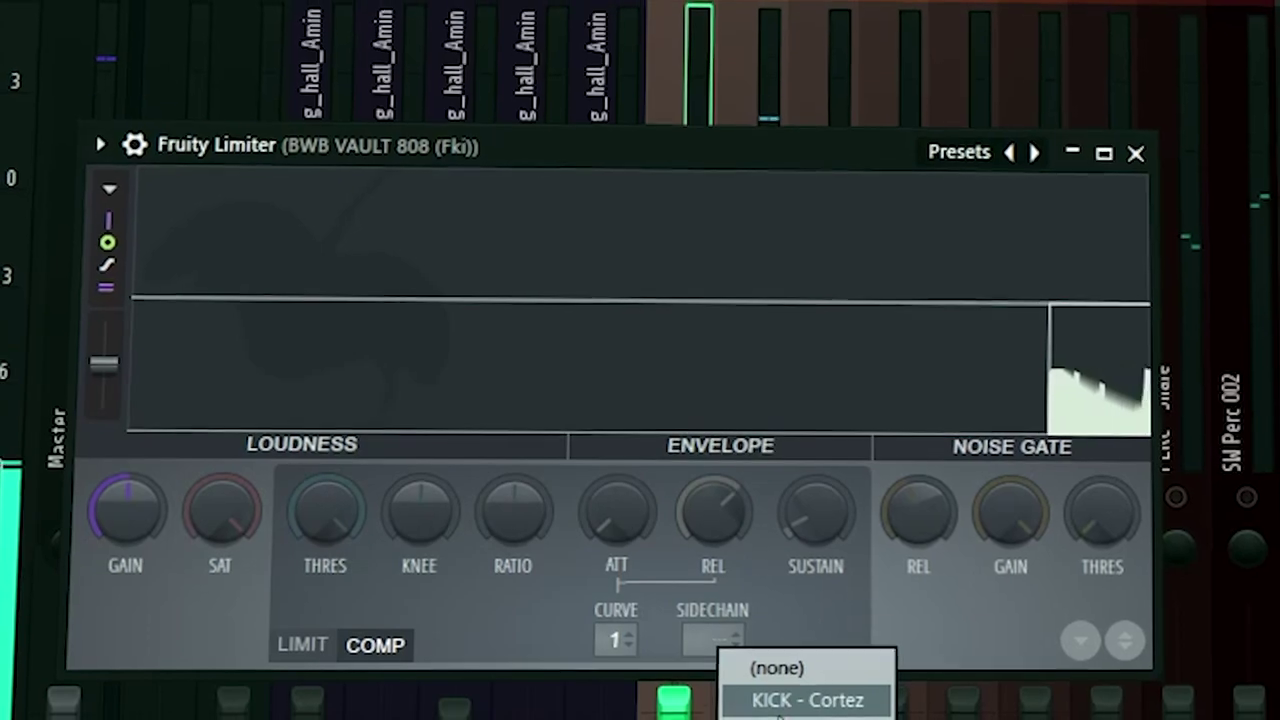
left_click(808, 697)
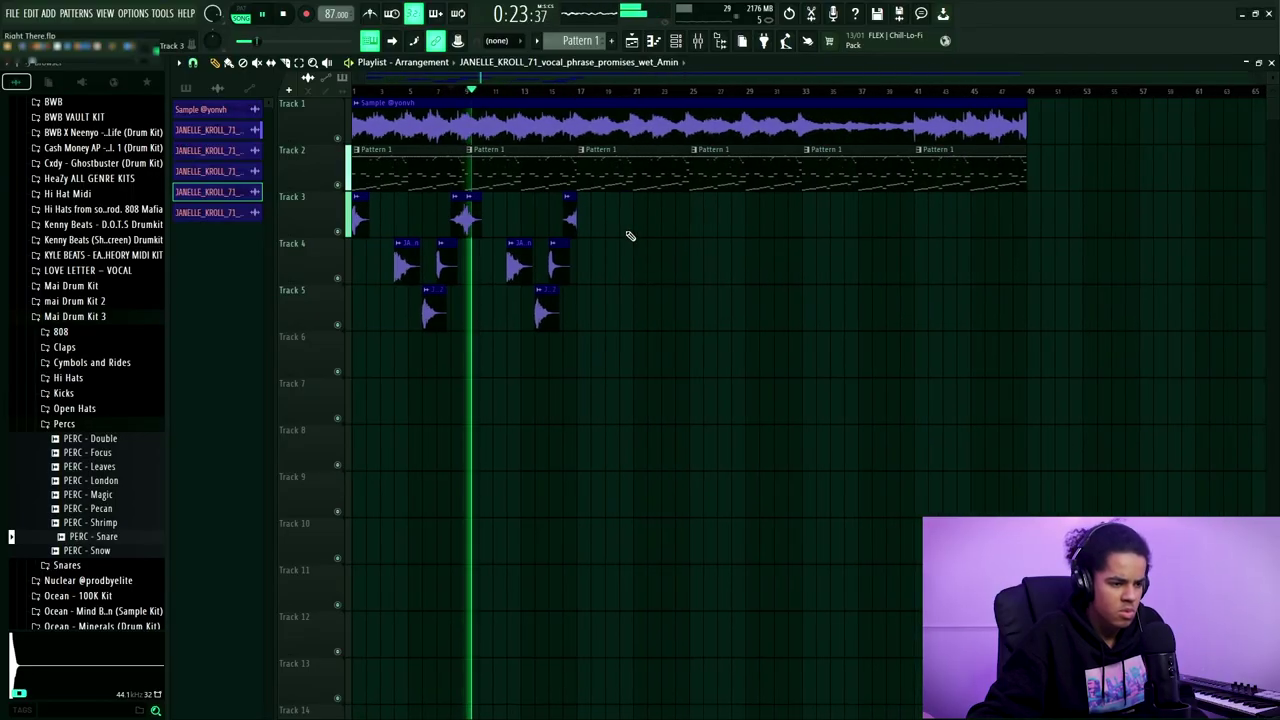
- Select the vocal clips on Tracks 3 to 5 in the playlist
left_click_drag(629, 192, 352, 426)
left_click_drag(634, 423, 366, 224)
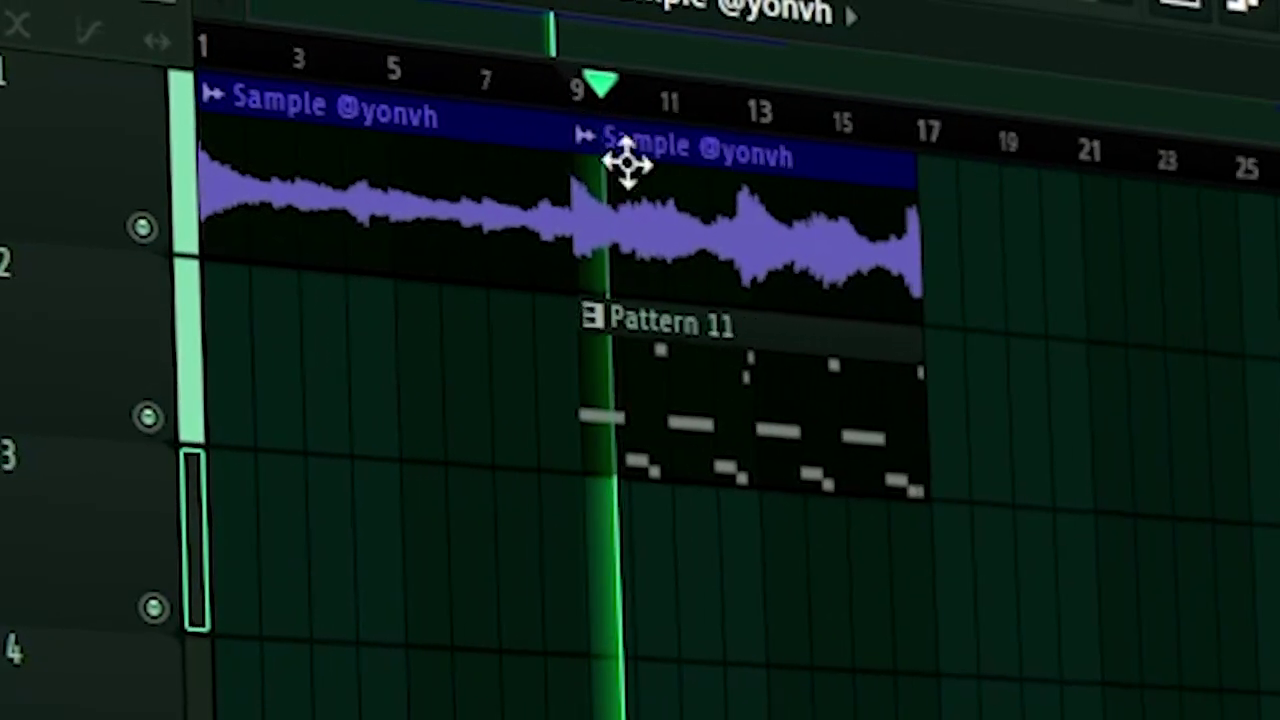
- Place the silence89bpm_@yonvh pattern on Track 1 at bar 17 and the drum patterns from Track 3 downward at the same bar
scroll(1090, 200, "down", 1)
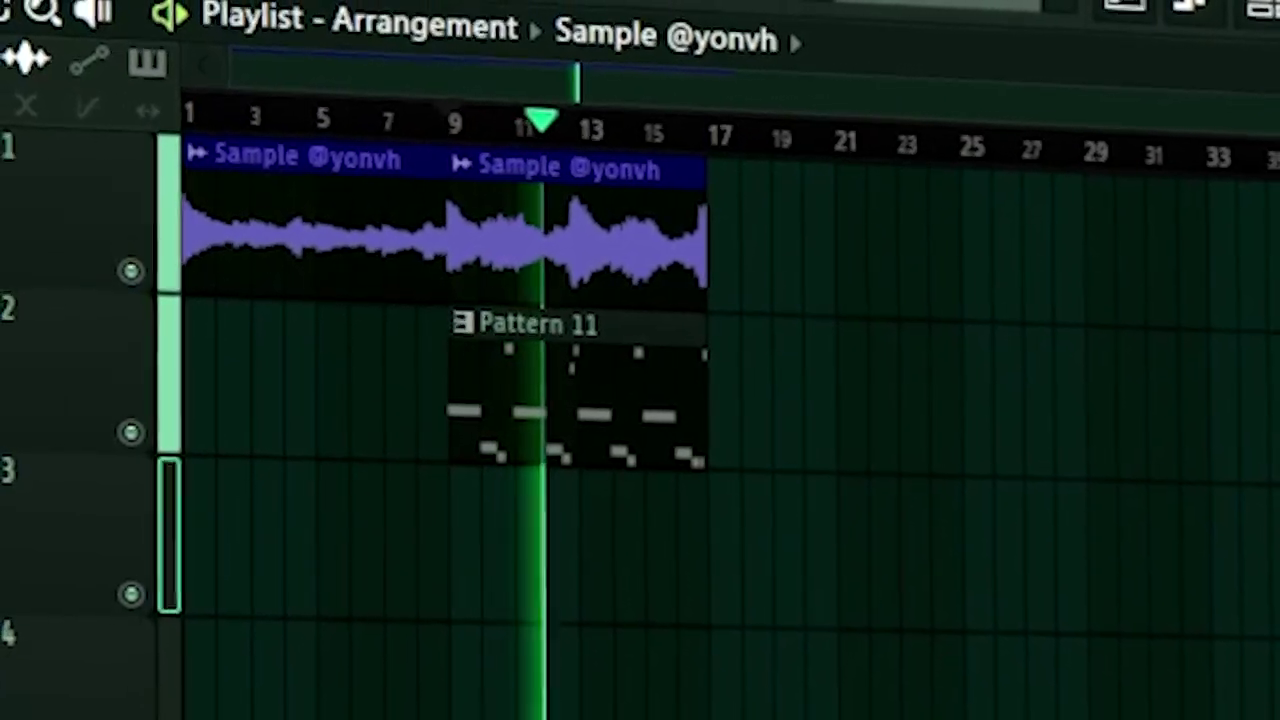
left_click_drag(878, 390, 823, 233)
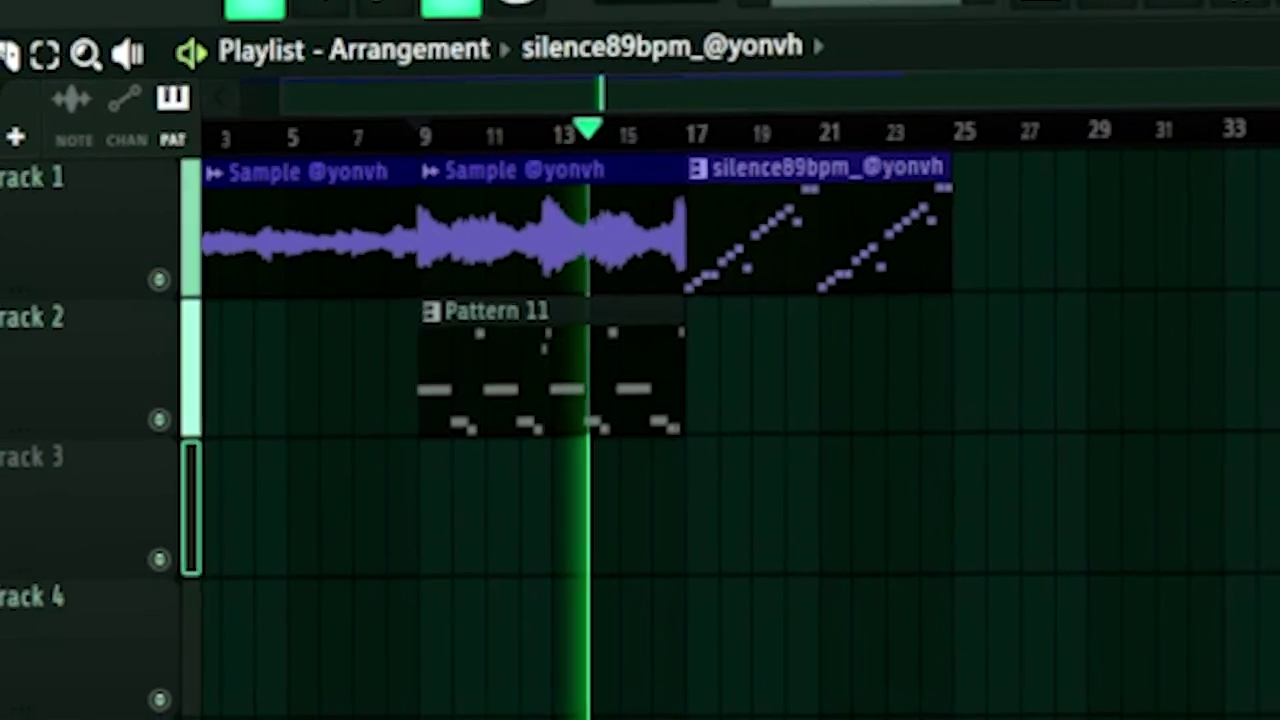
left_click_drag(1029, 500, 809, 500)
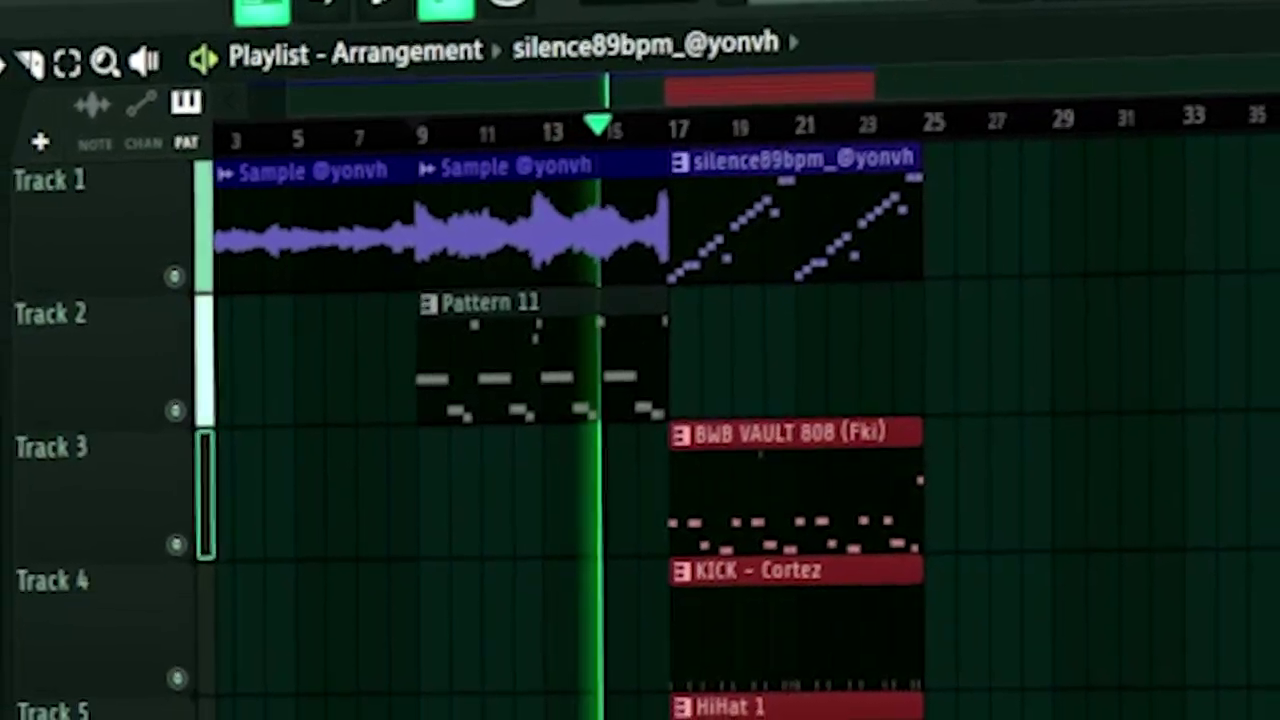
scroll(968, 137, "down", 1)
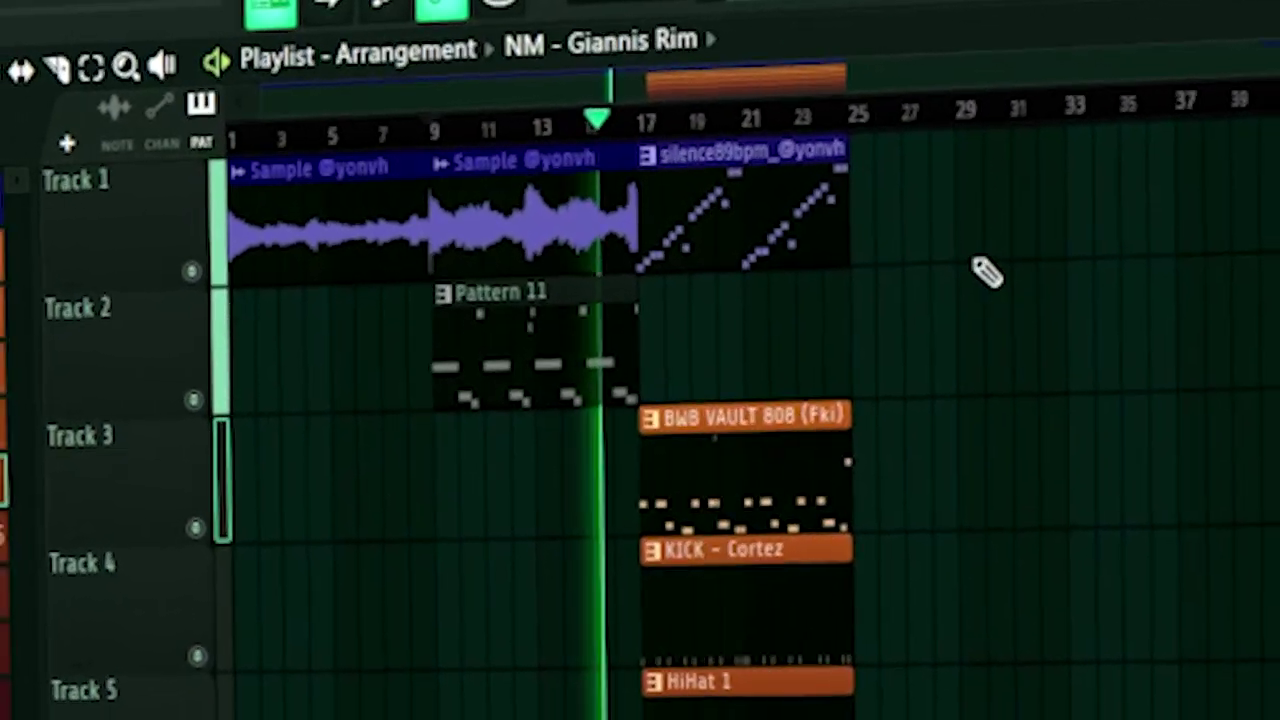
- Shift the drum patterns at bar 17 to lower tracks and trim the first KICK - Cortez clip to start at bar 21
mouse_move(906, 272)
left_mouse_down()
mouse_move(801, 716)
mouse_move(739, 716)
left_mouse_up()
key("shift+Down")
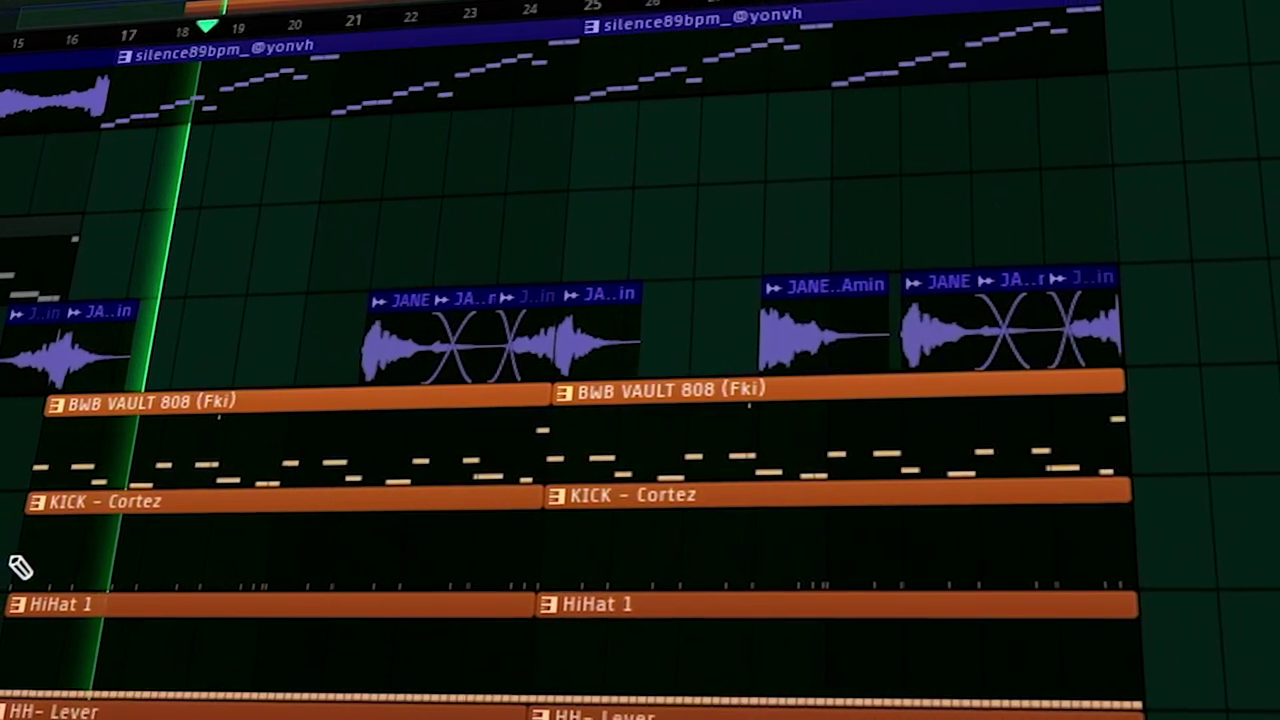
left_click_drag(37, 548, 250, 548)
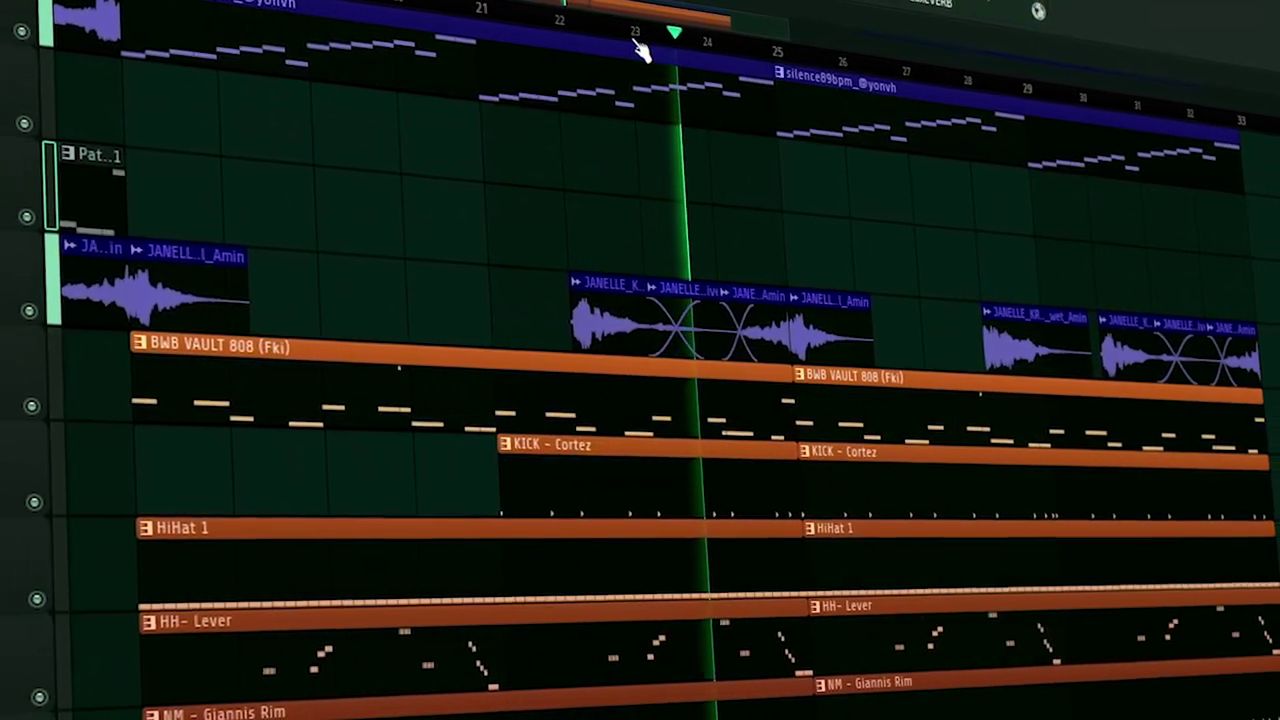
- Open the silence89bpm_@yonvh #2 pattern's notes in the piano roll and move the last slice of bar 2 to Beat 29
scroll(637, 43, "down", 3)
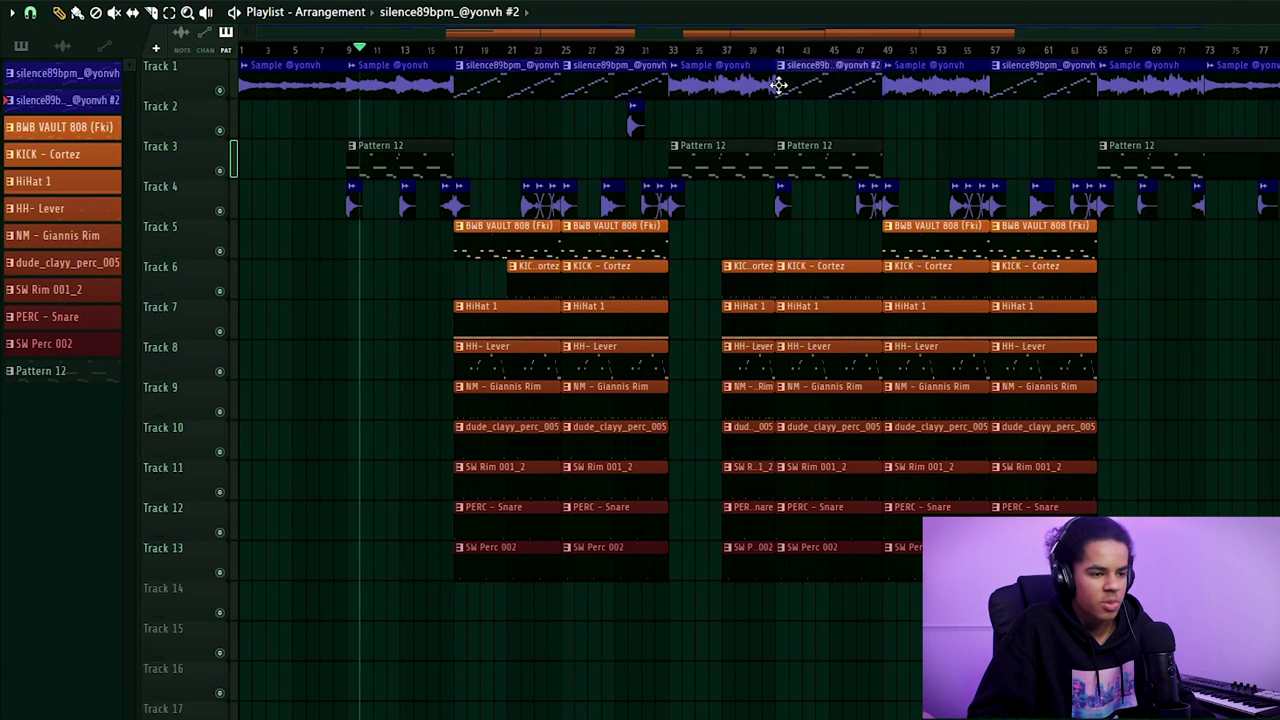
double_click(795, 63)
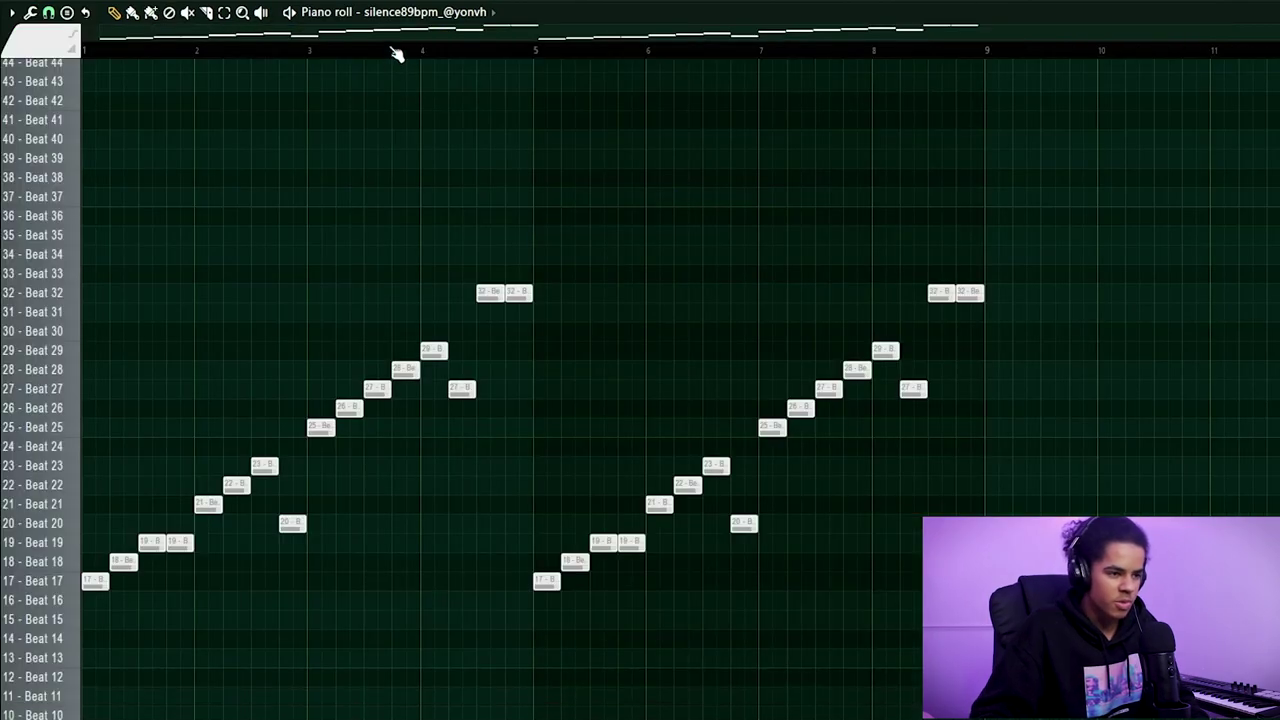
scroll(391, 49, "up", 3)
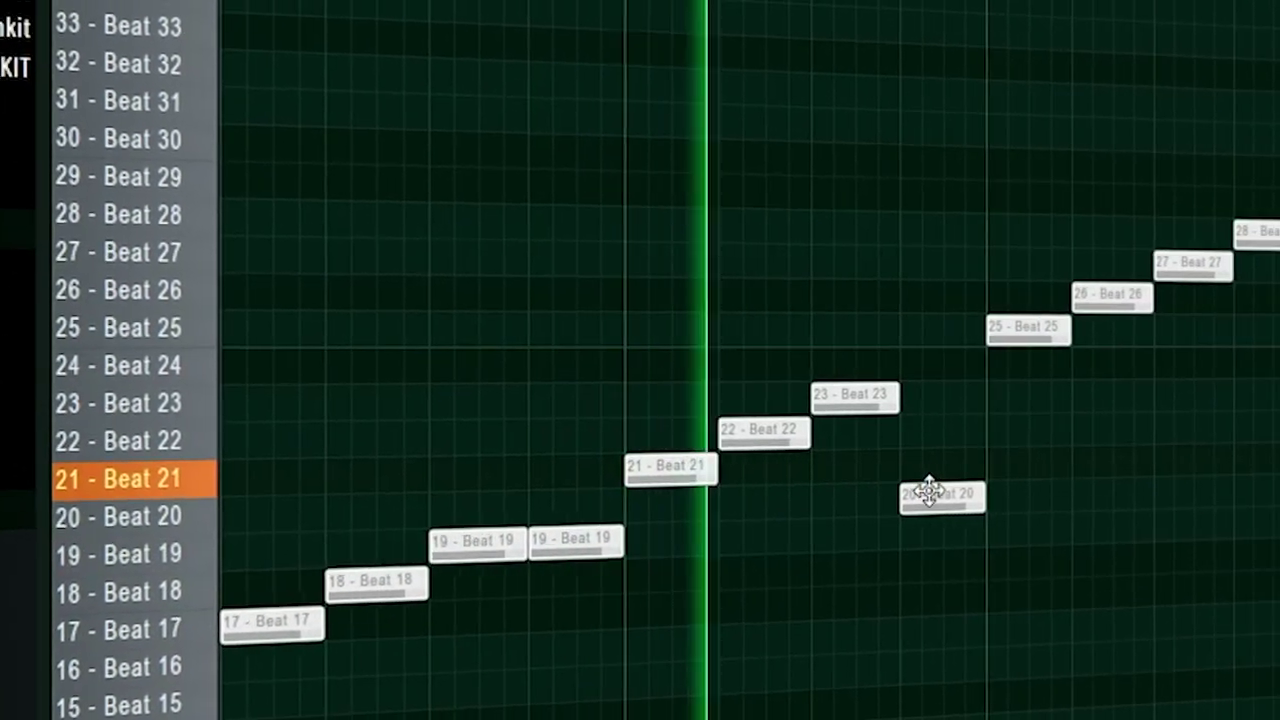
left_click_drag(929, 490, 936, 178)
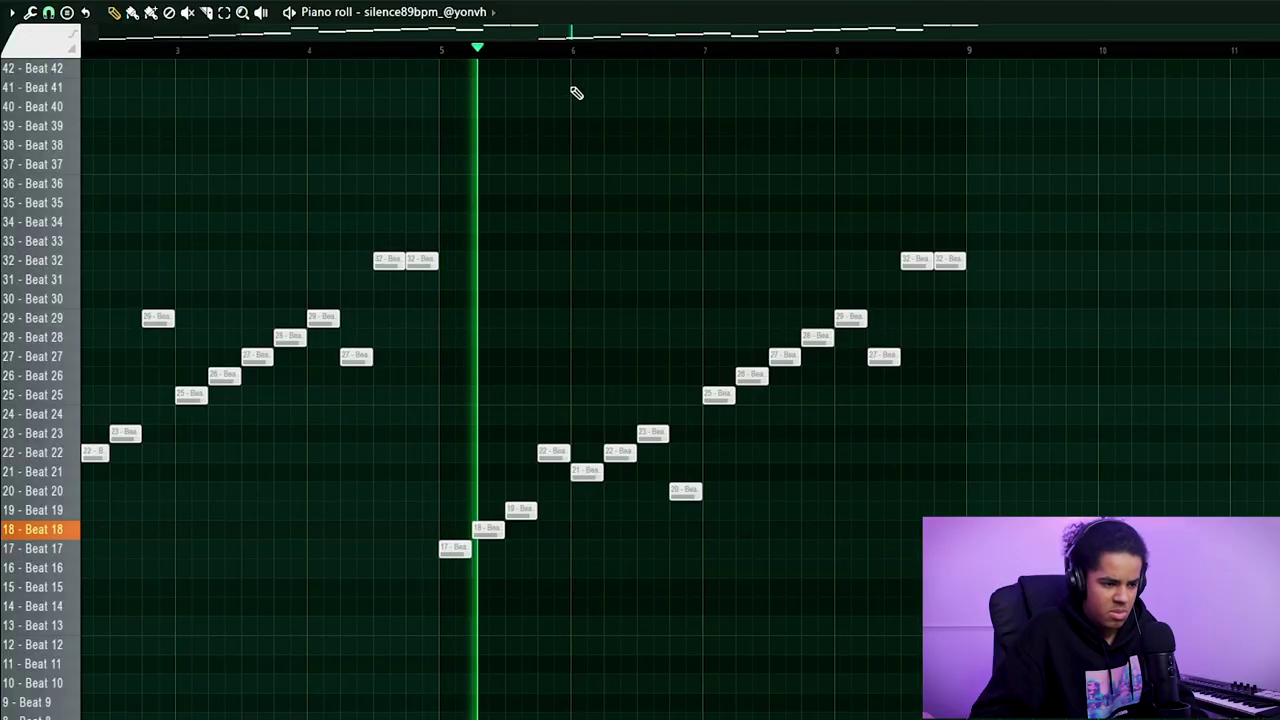
- Move the last slice of bar 6 to Beat 24 and the slice just before it to Beat 20
scroll(570, 80, "up", 3, "ctrl")
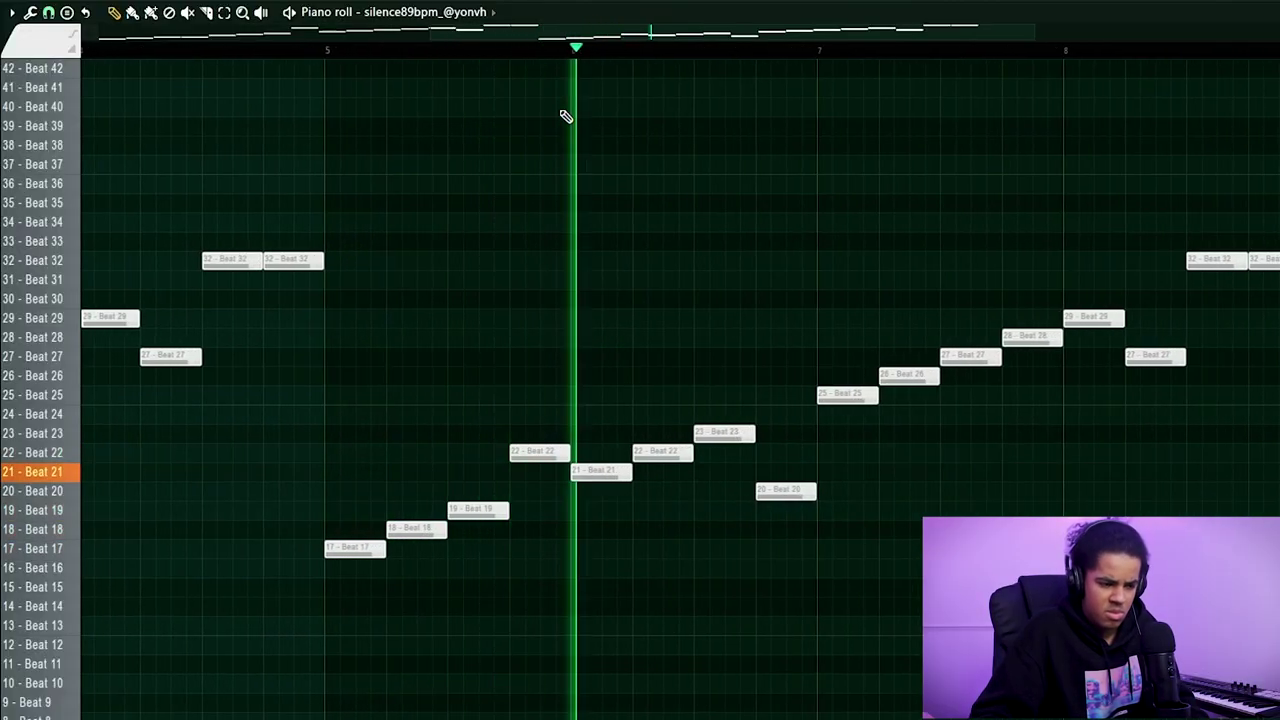
scroll(600, 75, "right", 2)
left_click_drag(586, 488, 588, 405)
key("space")
scroll(400, 50, "down", 2, "ctrl")
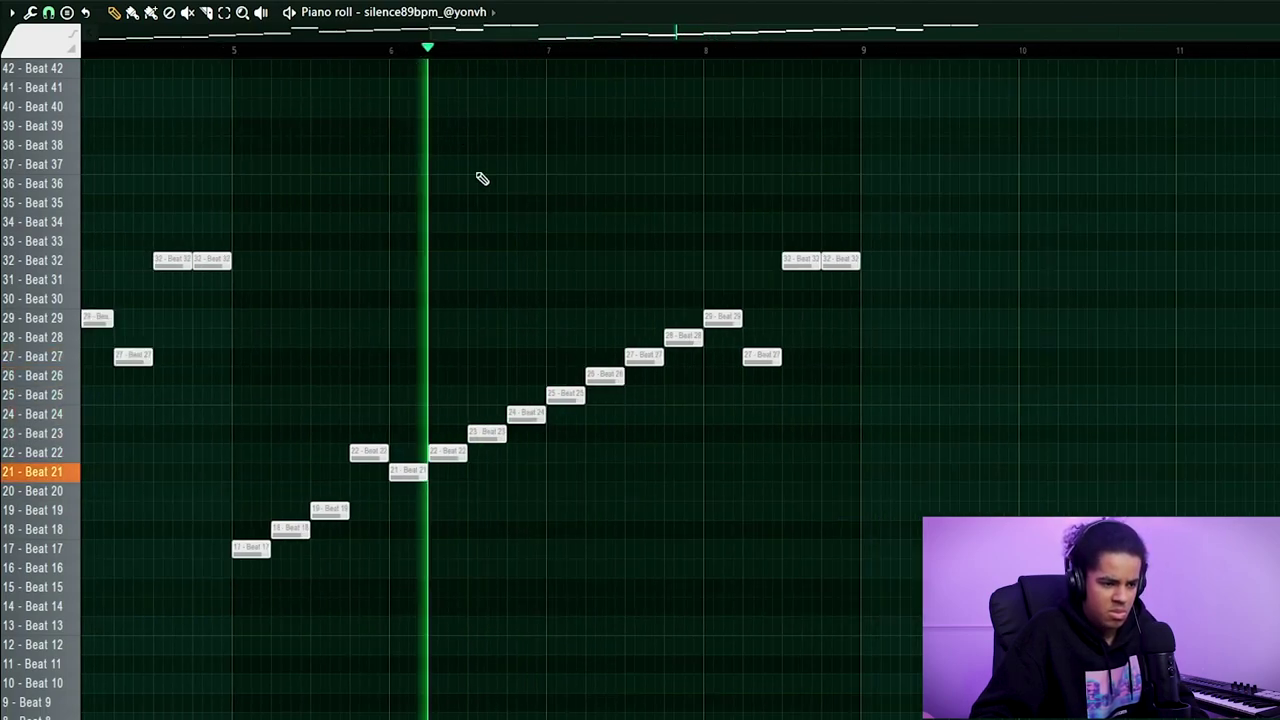
key("space")
left_click_drag(485, 432, 485, 490)
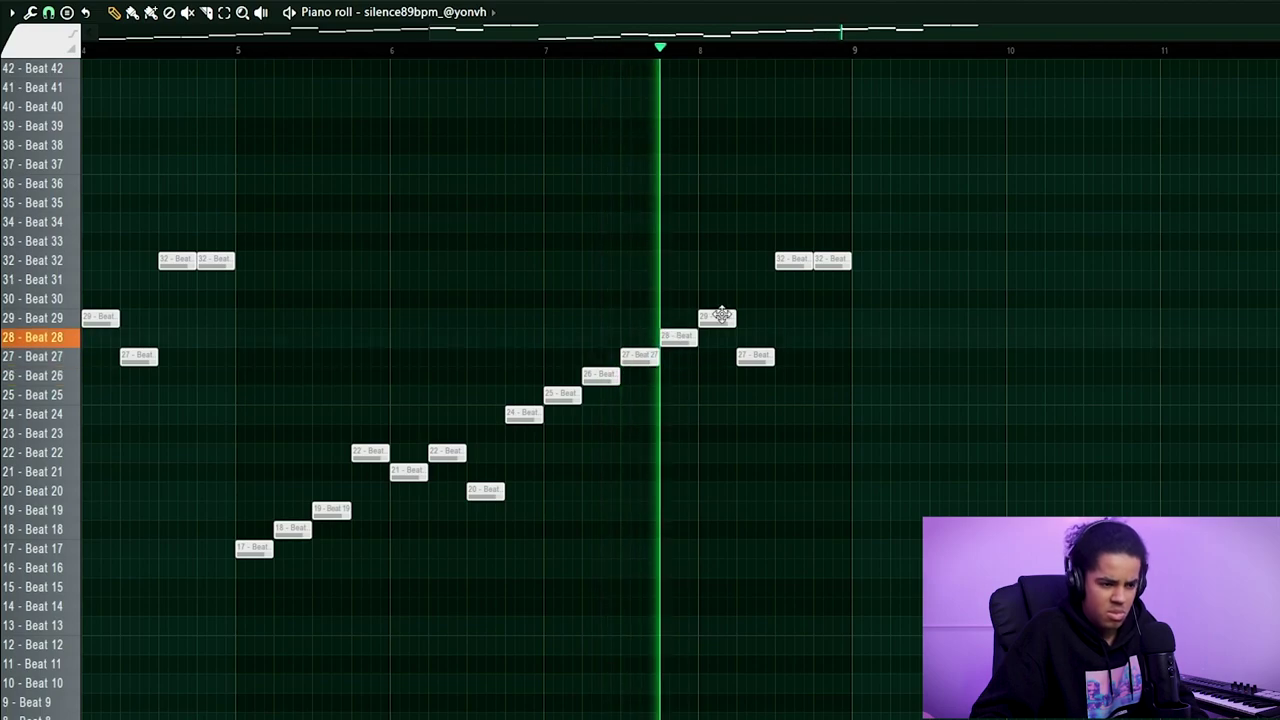
- Move the final slice of bar 8 to Beat 31 and play back the end of the melody
left_click_drag(817, 261, 831, 226)
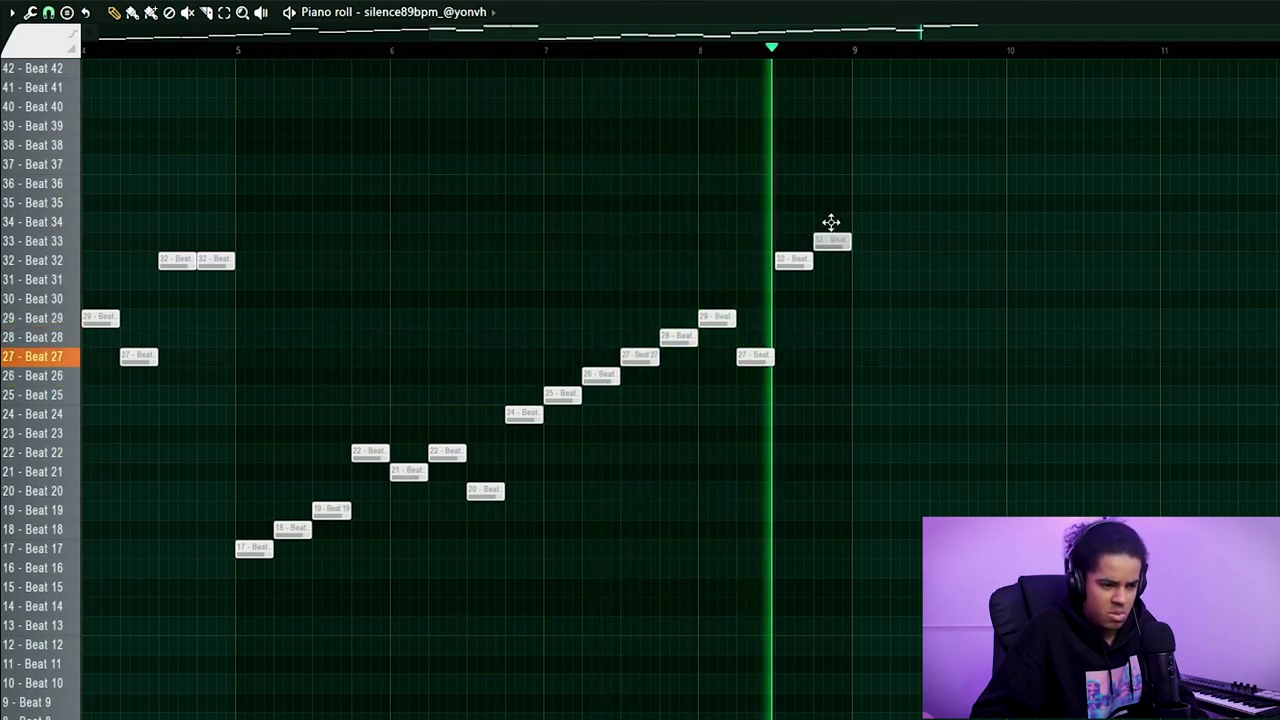
scroll(814, 51, "down", 2)
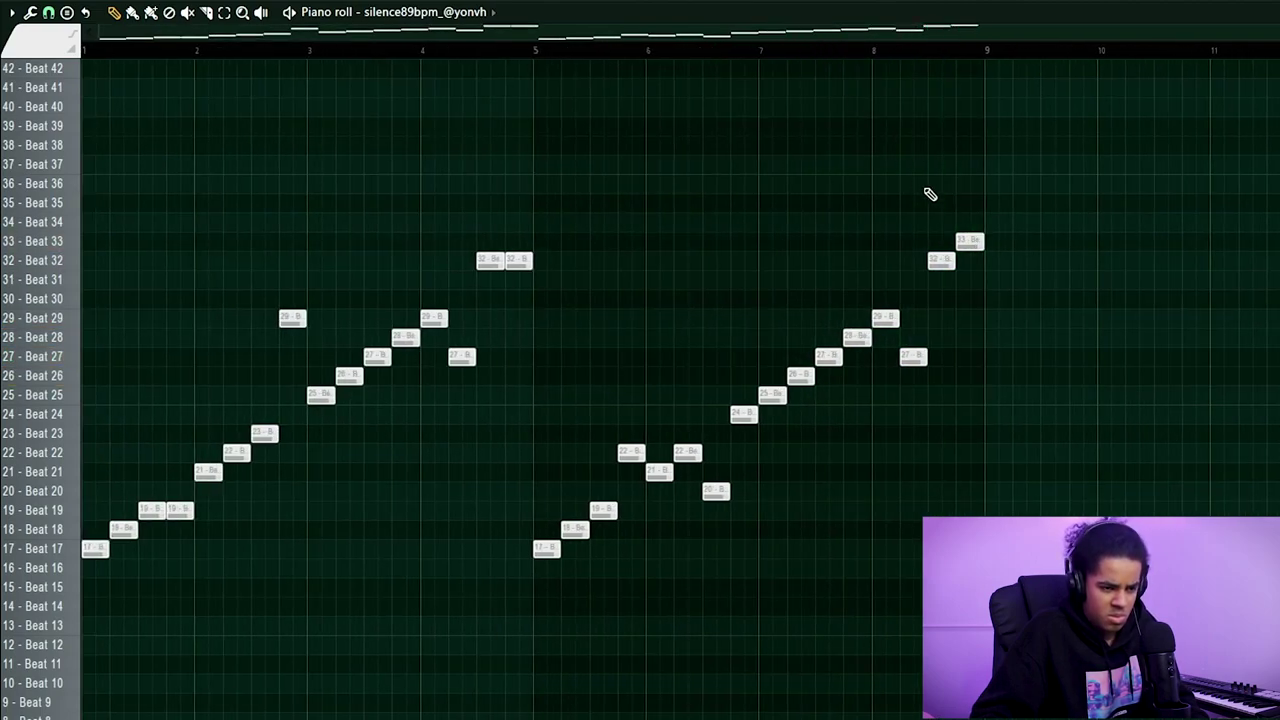
left_click_drag(969, 241, 967, 285)
key("space")
key("space")
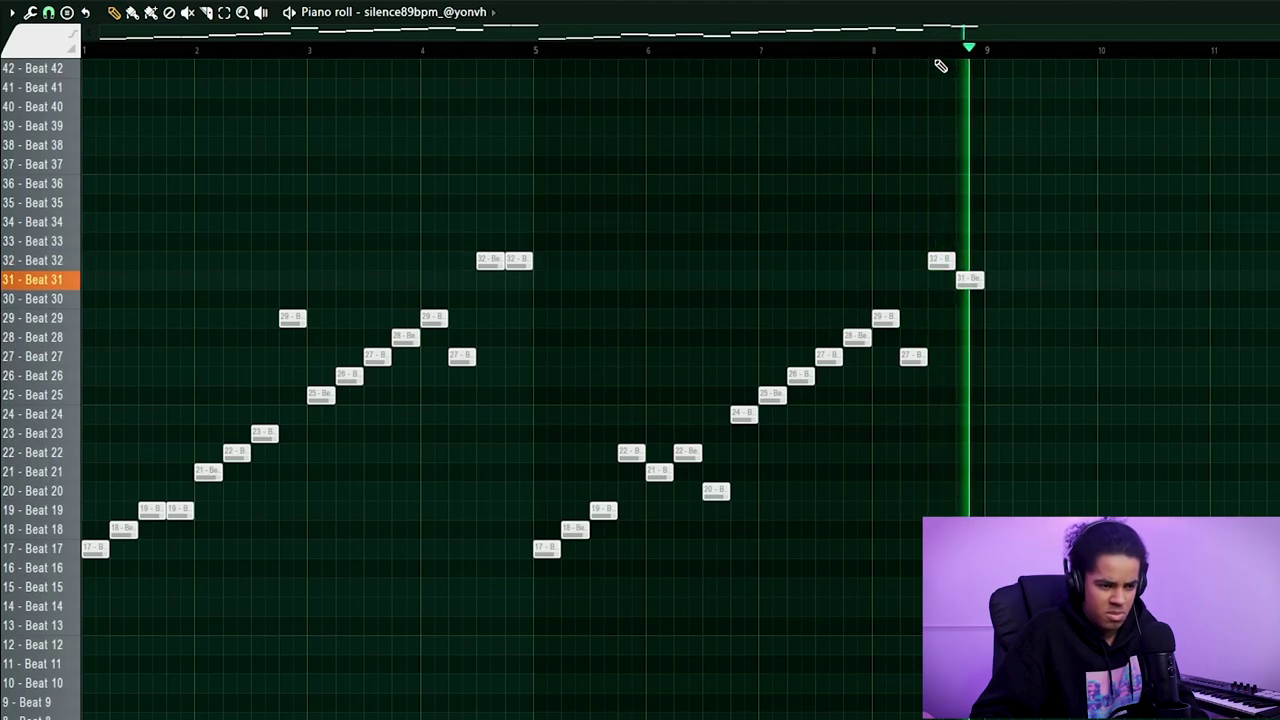